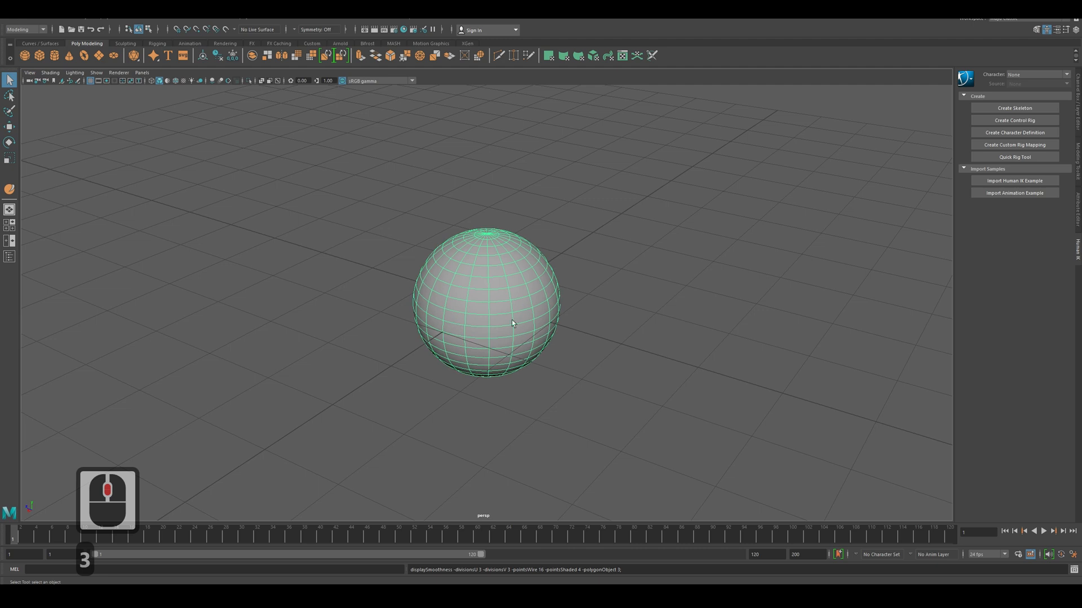
Compare the sphere's smooth mesh preview with its unsmoothed display up close
scroll(495, 314, up, 12)
key(1)
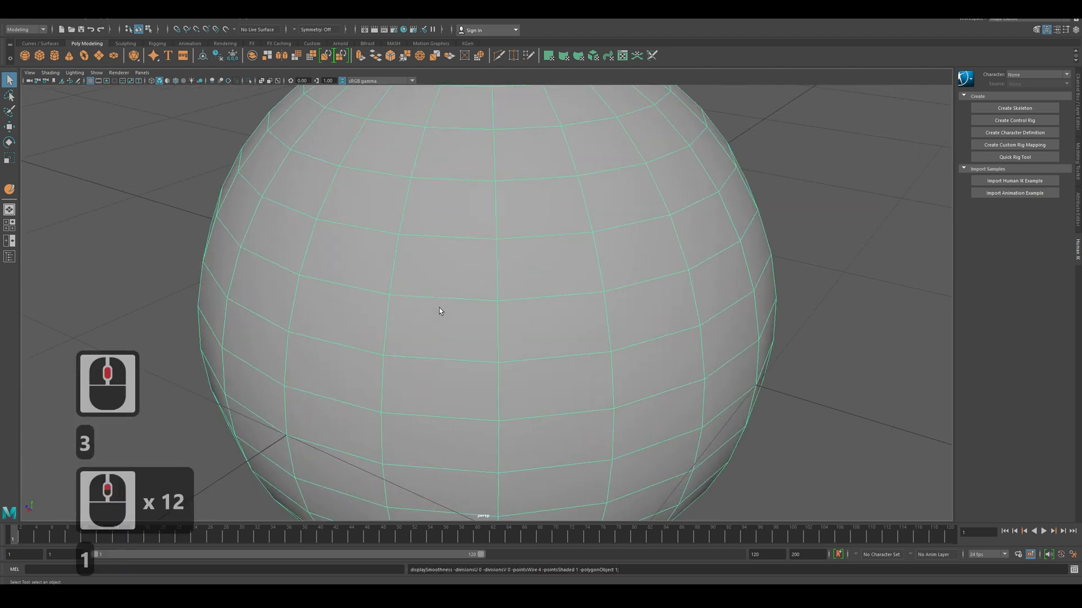
alt+drag(416, 374, 434, 336)
key(3)
scroll(411, 336, down, 4)
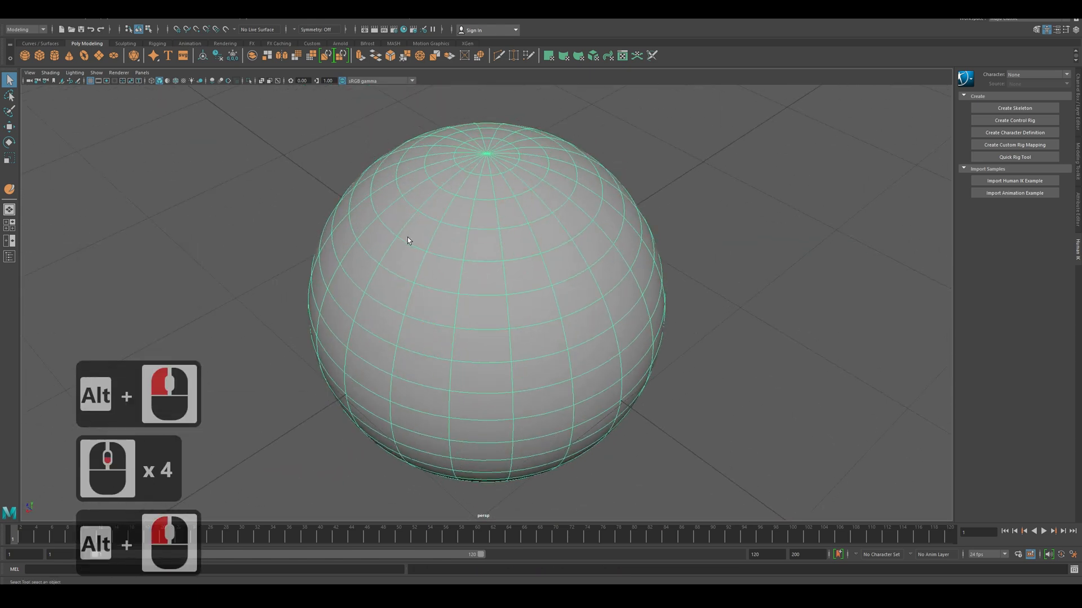
key(1)
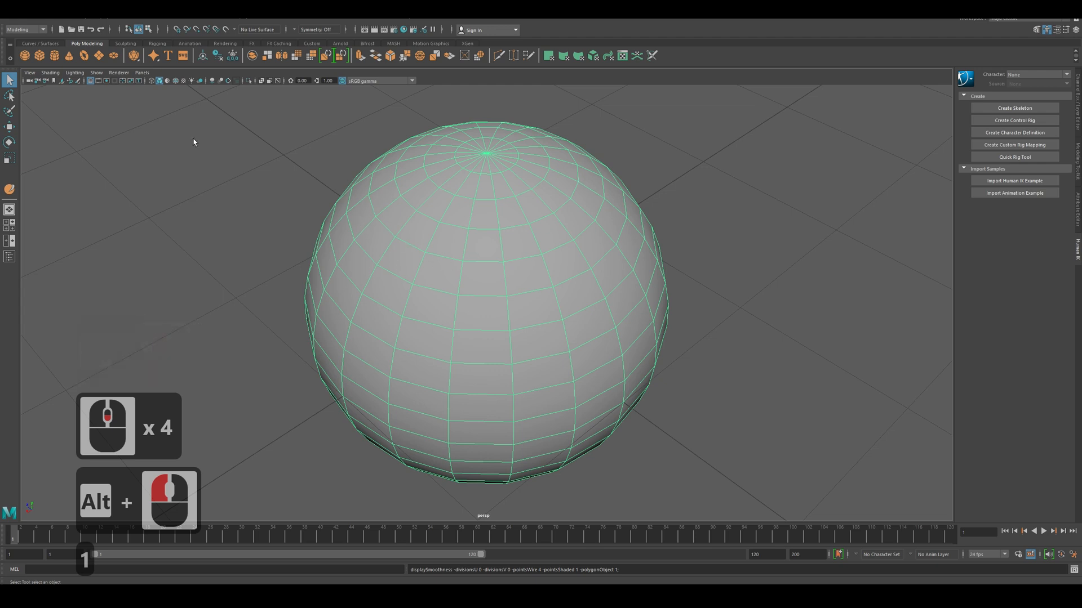
Check the polygon sphere creation options and close them without creating another sphere
click(46, 21)
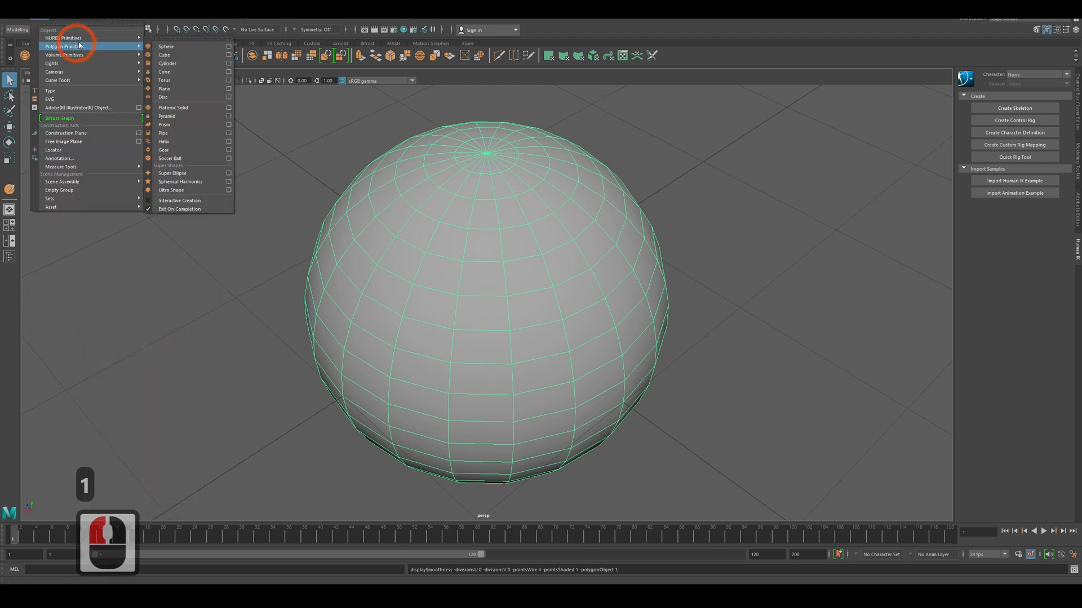
mouse_move(144, 46)
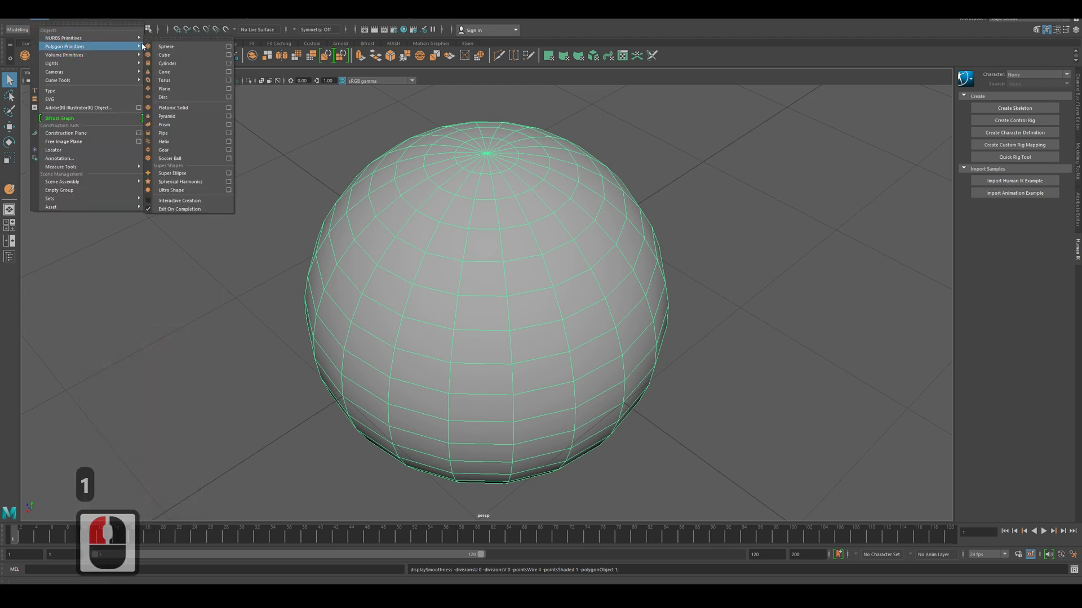
click(228, 47)
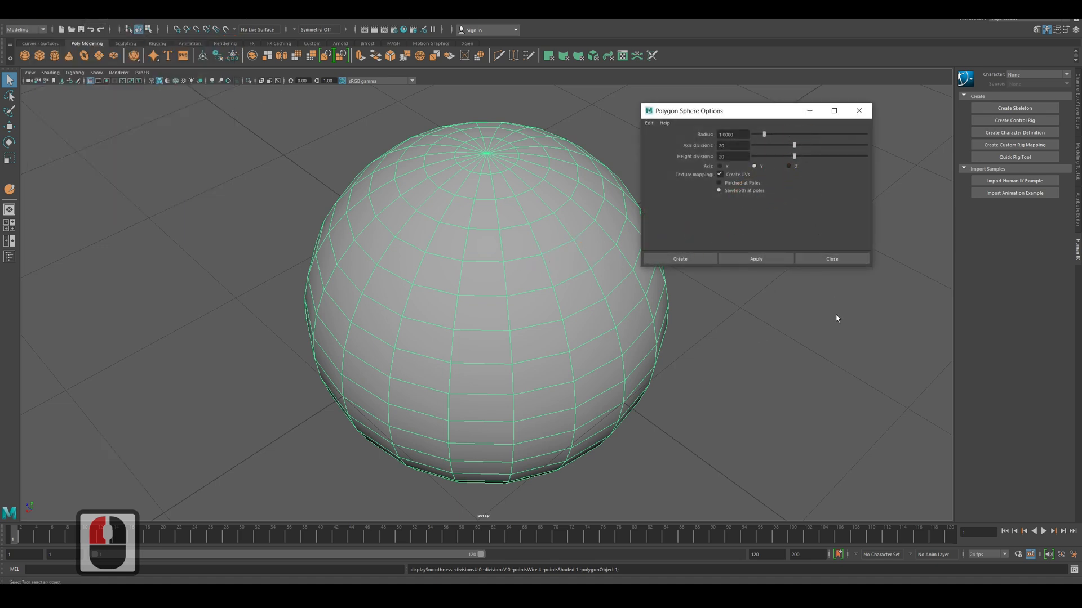
click(831, 258)
click(531, 408)
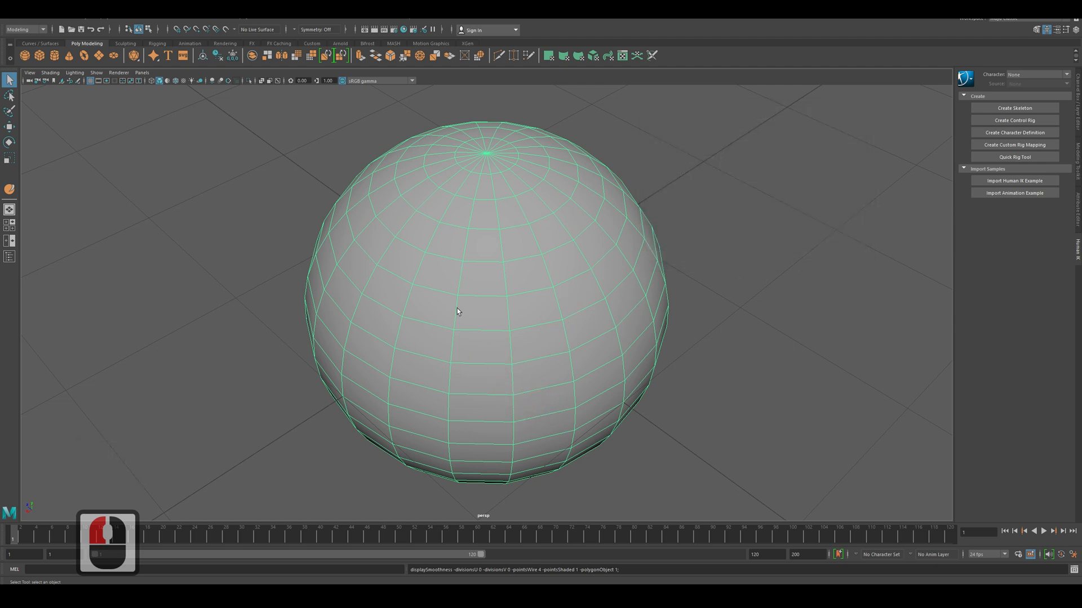
Replace the sphere with a polygon cube and display the cube in smooth mesh preview
key(3)
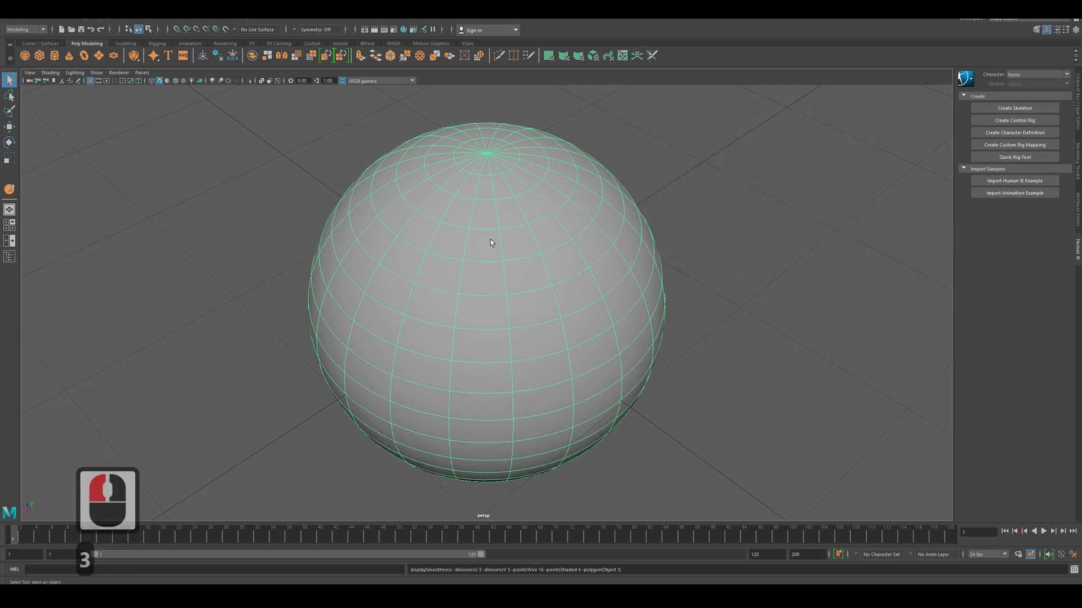
click(468, 236)
key(Delete)
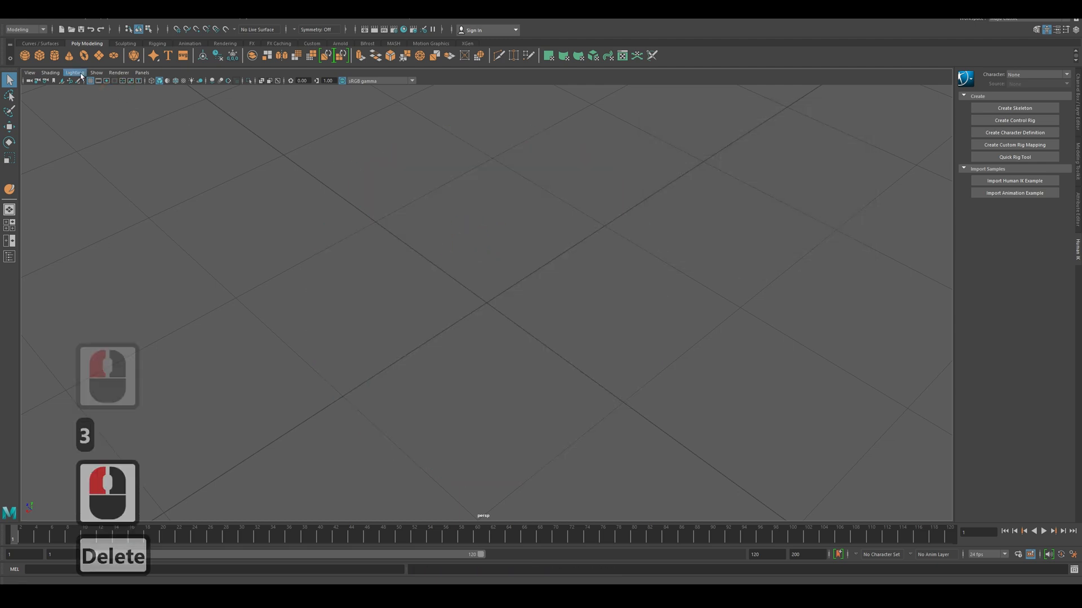
click(44, 59)
scroll(478, 307, down, 5)
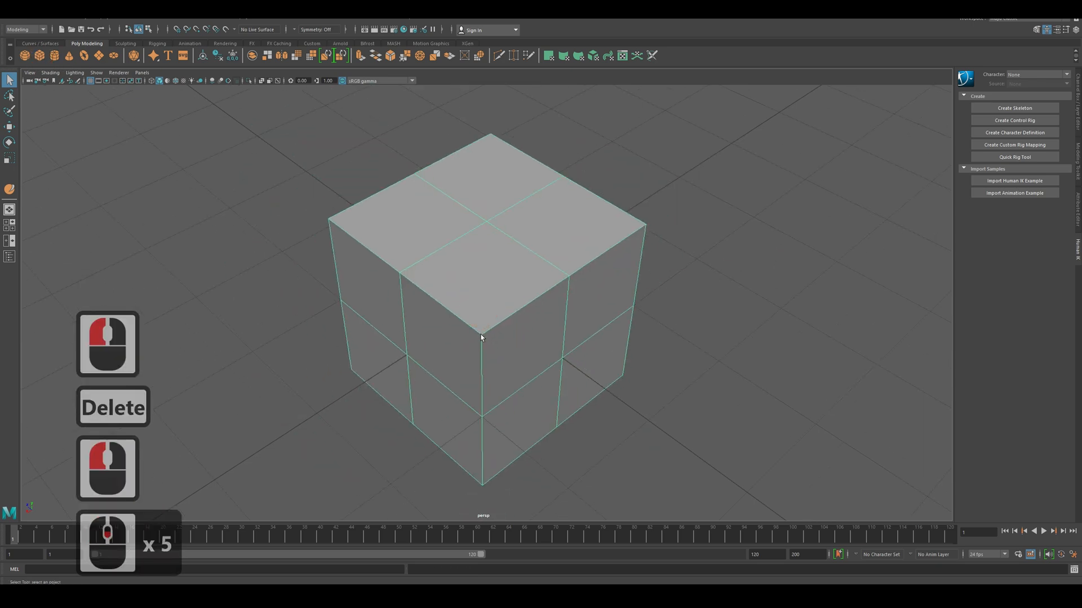
key(3)
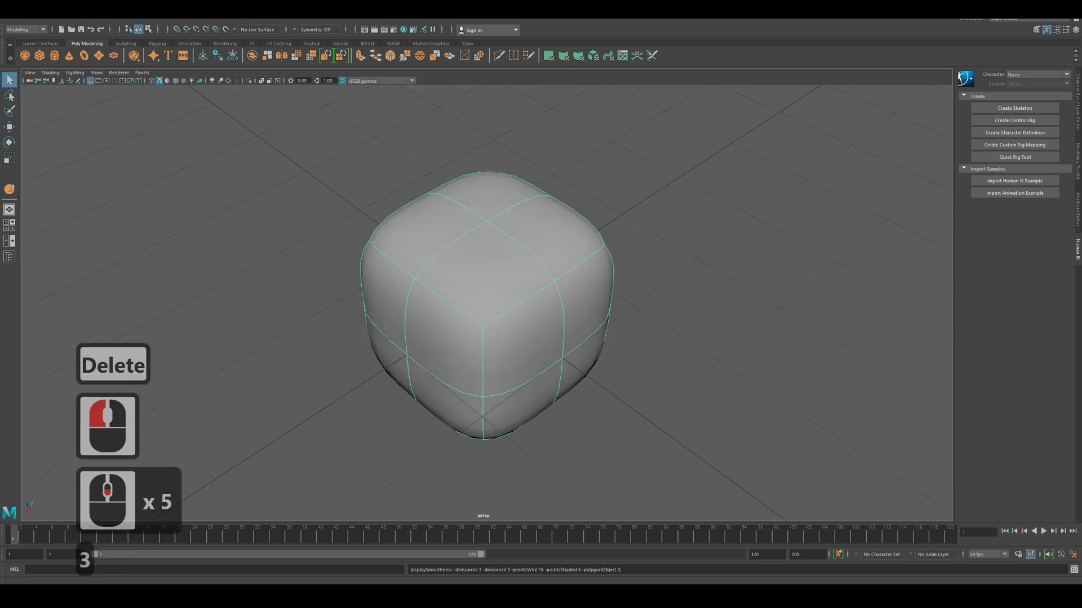
Convert the cube's smooth mesh preview to polygons
click(21, 20)
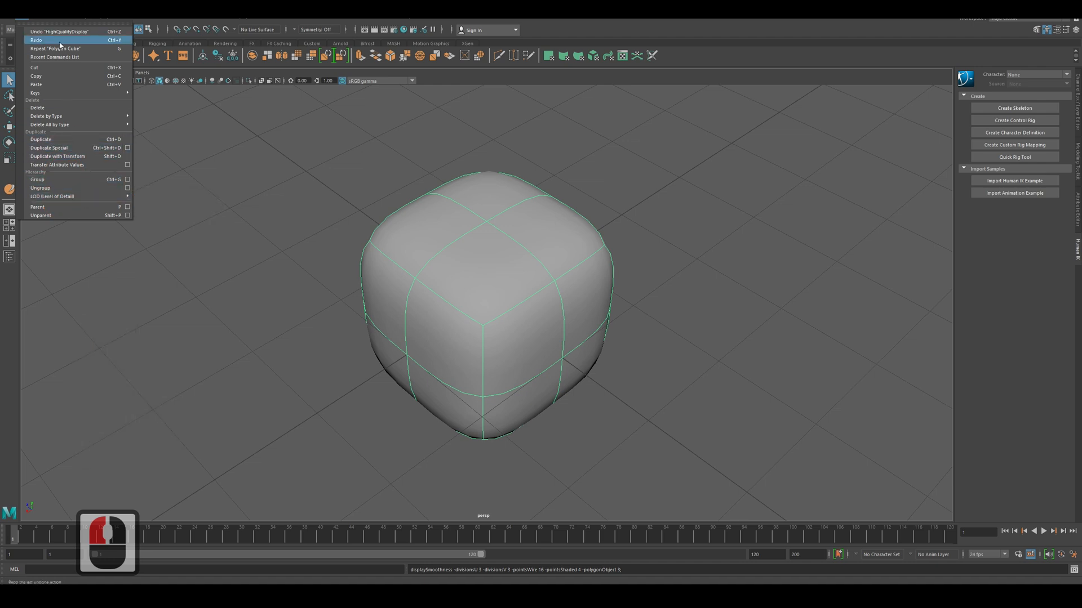
mouse_move(43, 18)
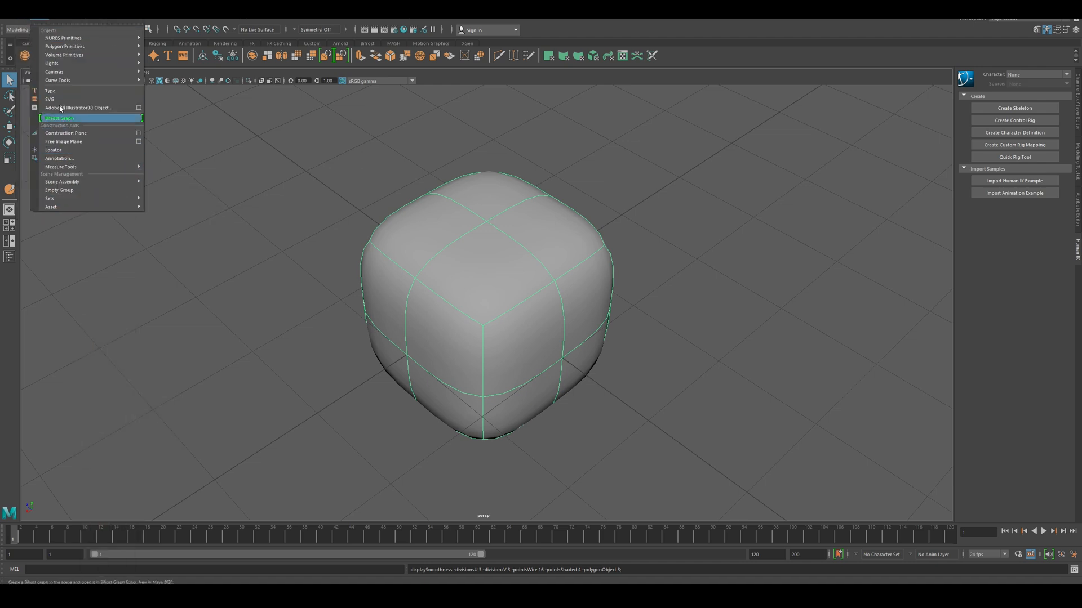
mouse_move(78, 19)
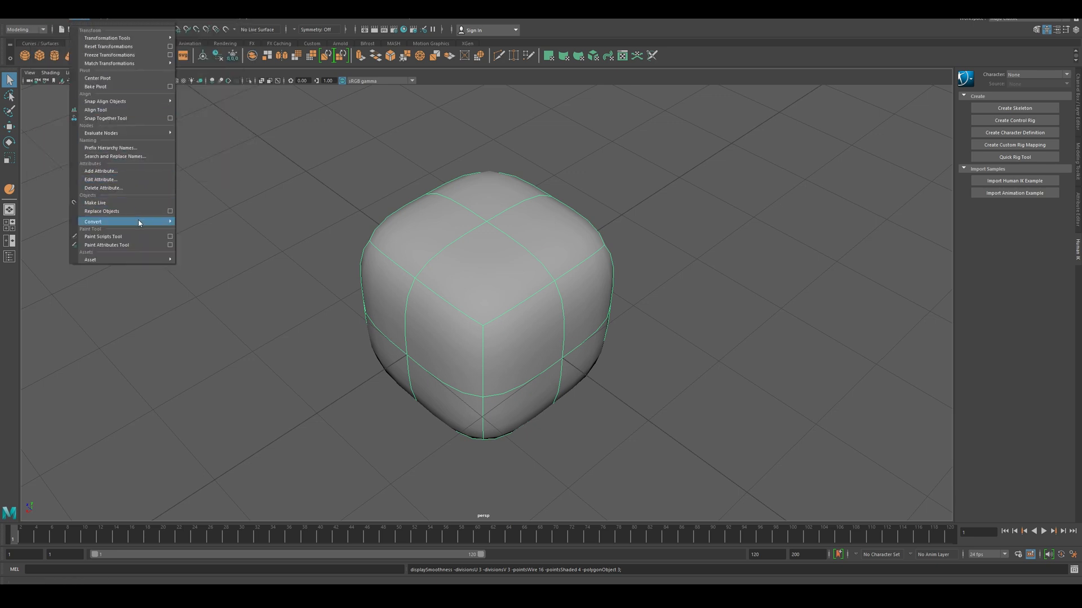
mouse_move(140, 223)
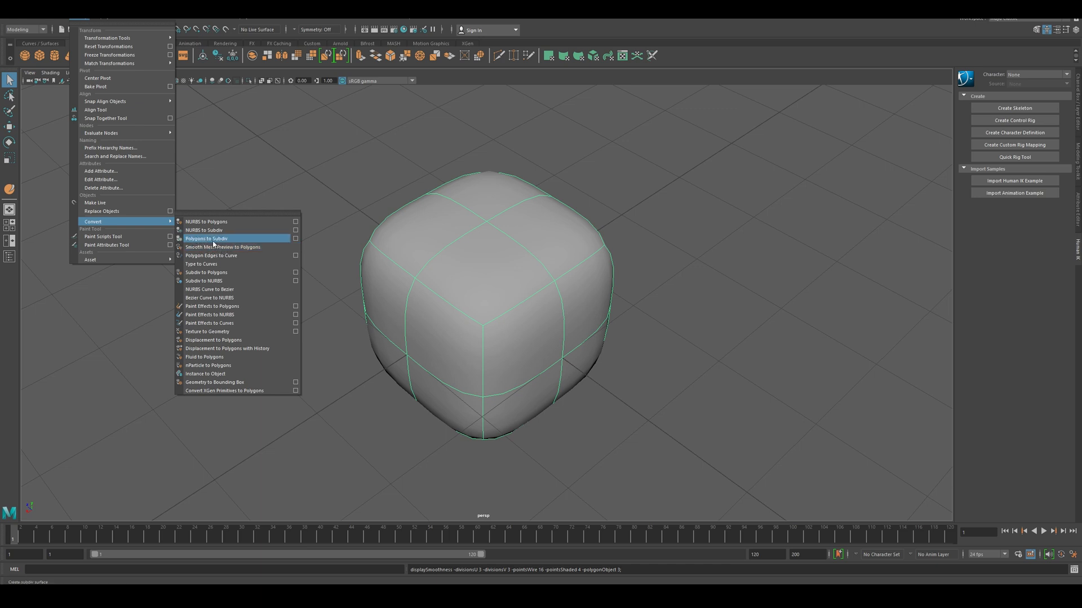
click(246, 253)
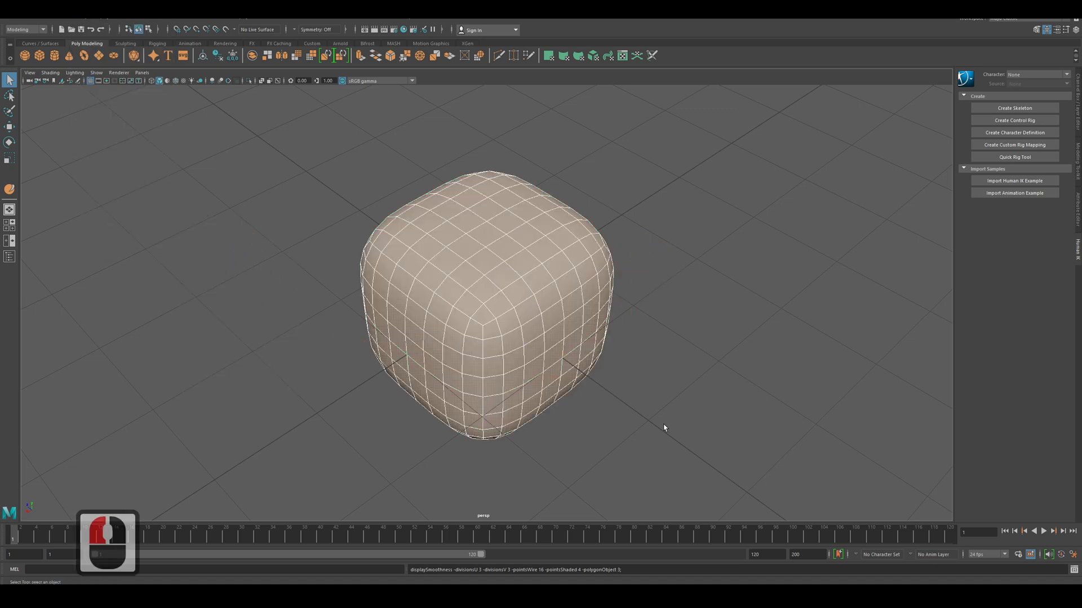
Compare the converted cube's unsmoothed display with its smooth mesh preview, ending on the unsmoothed display
key(1)
key(3)
key(1)
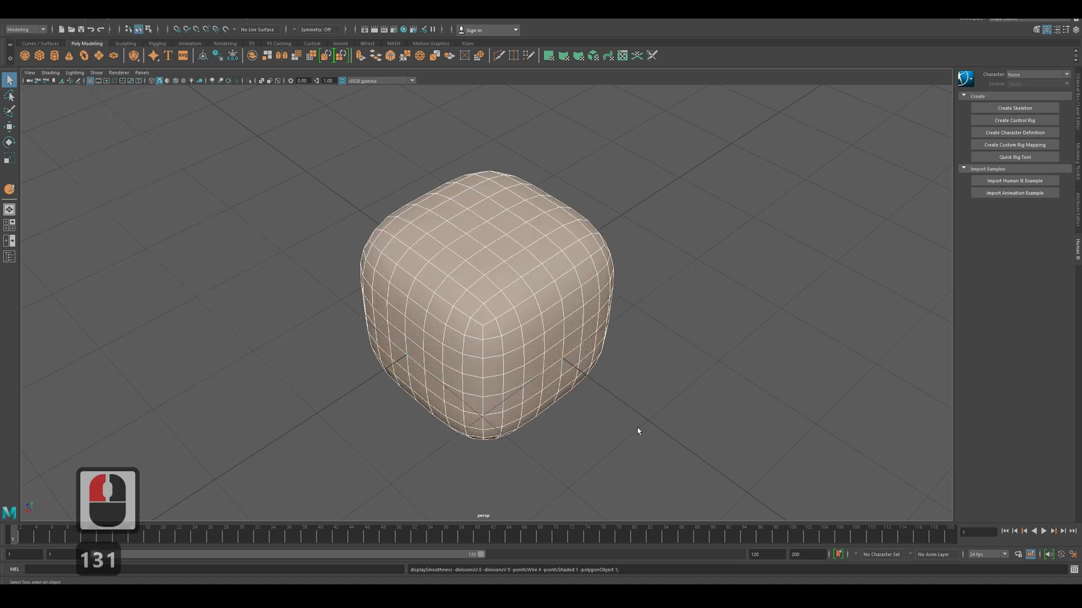
key(3)
key(1)
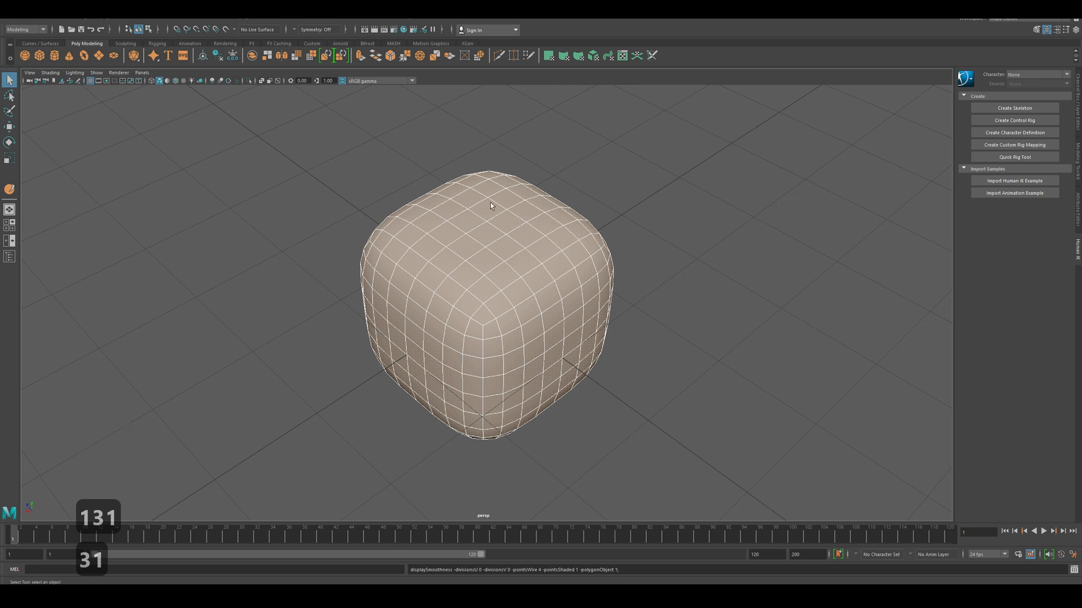
alt+drag(482, 274, 546, 230)
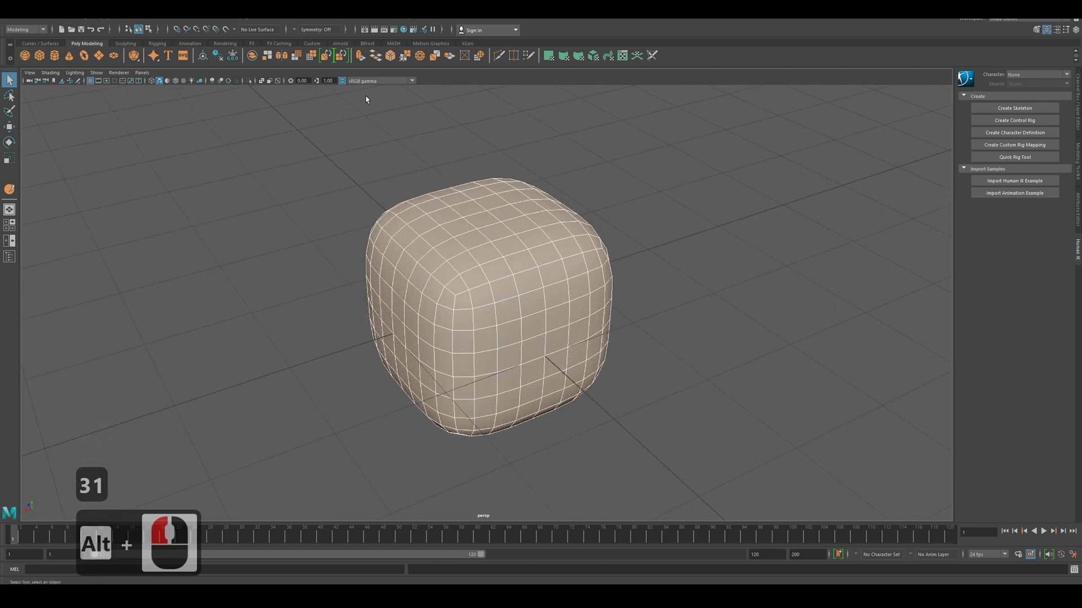
Apply Smooth to the converted cube mesh with 4 divisions
click(149, 22)
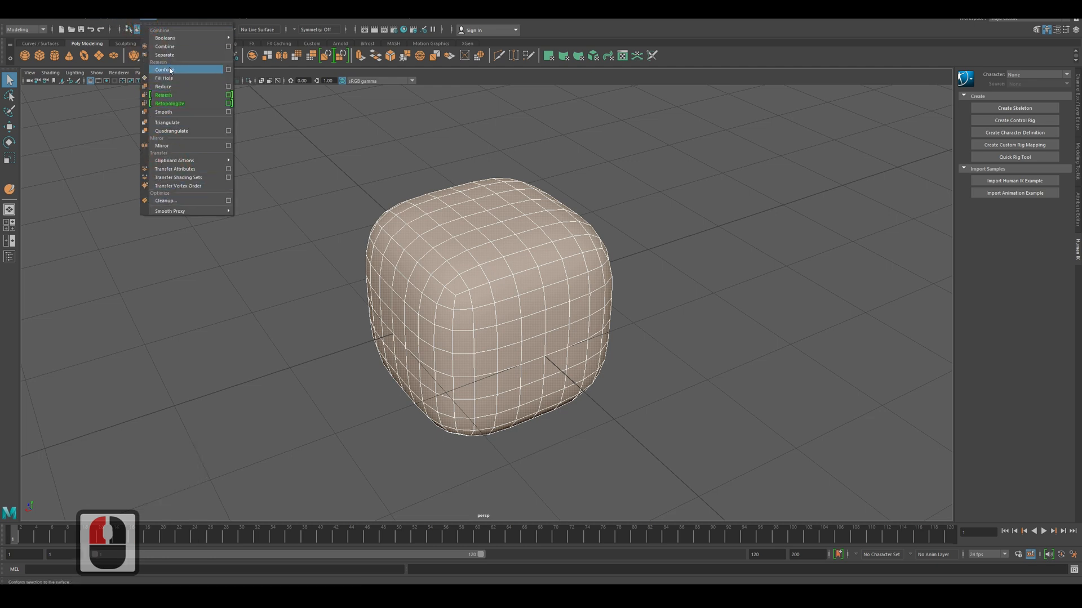
click(169, 113)
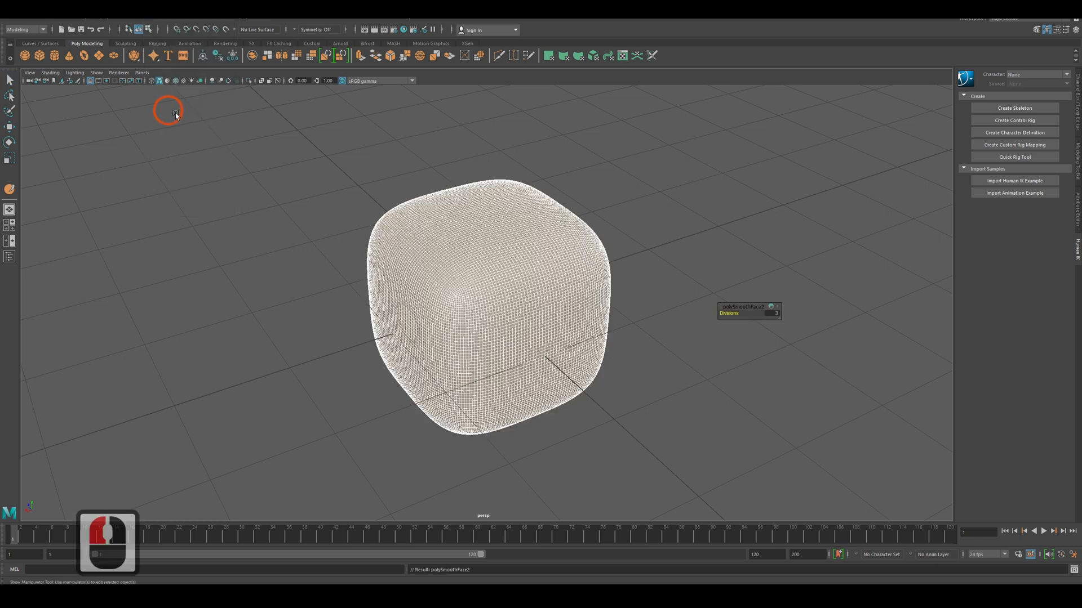
click(773, 314)
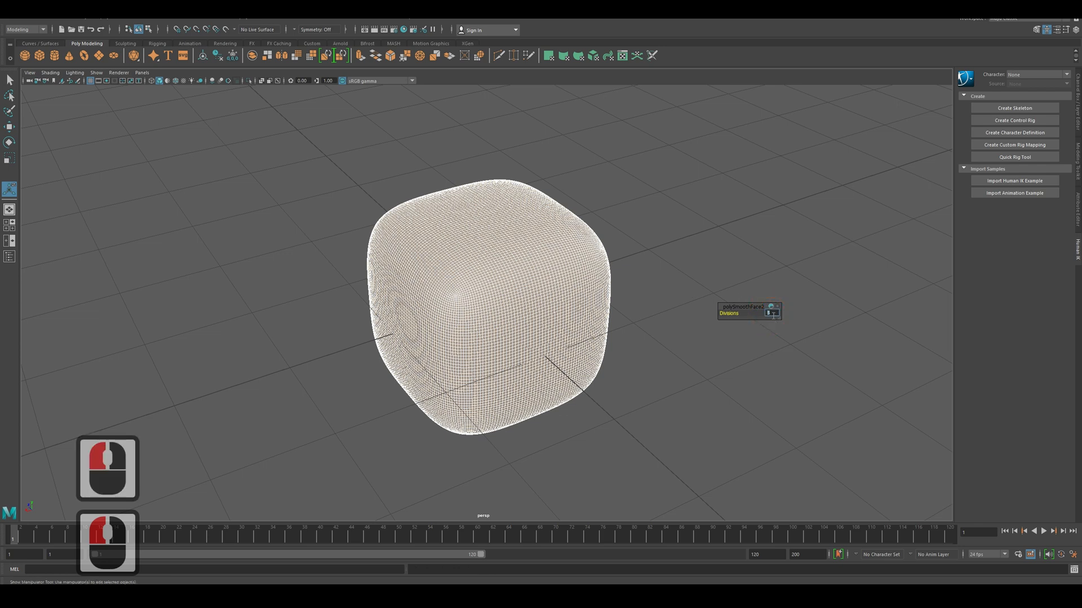
text(2)
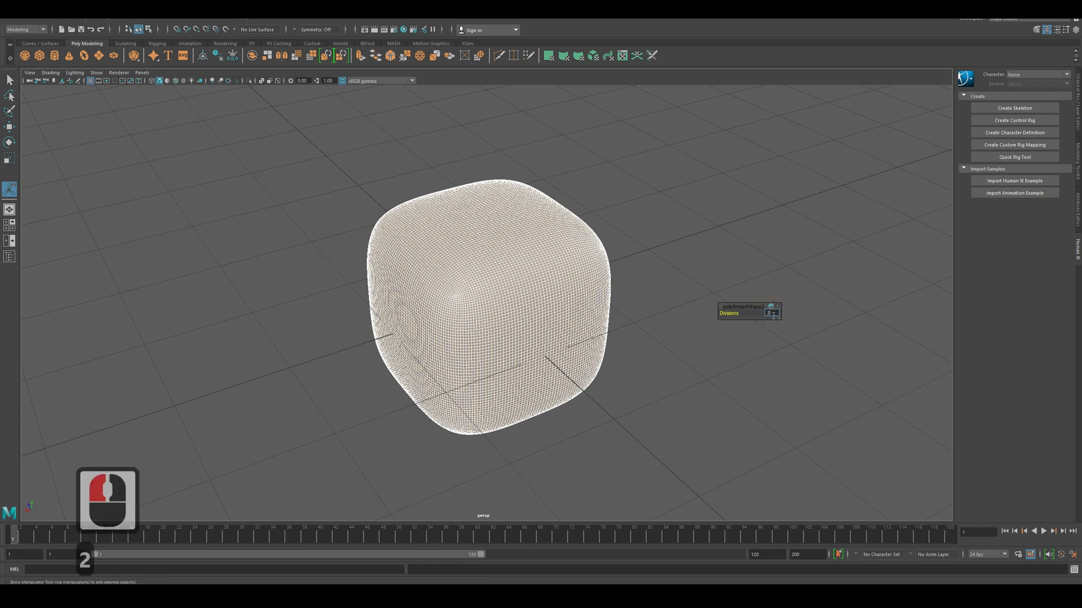
click(768, 315)
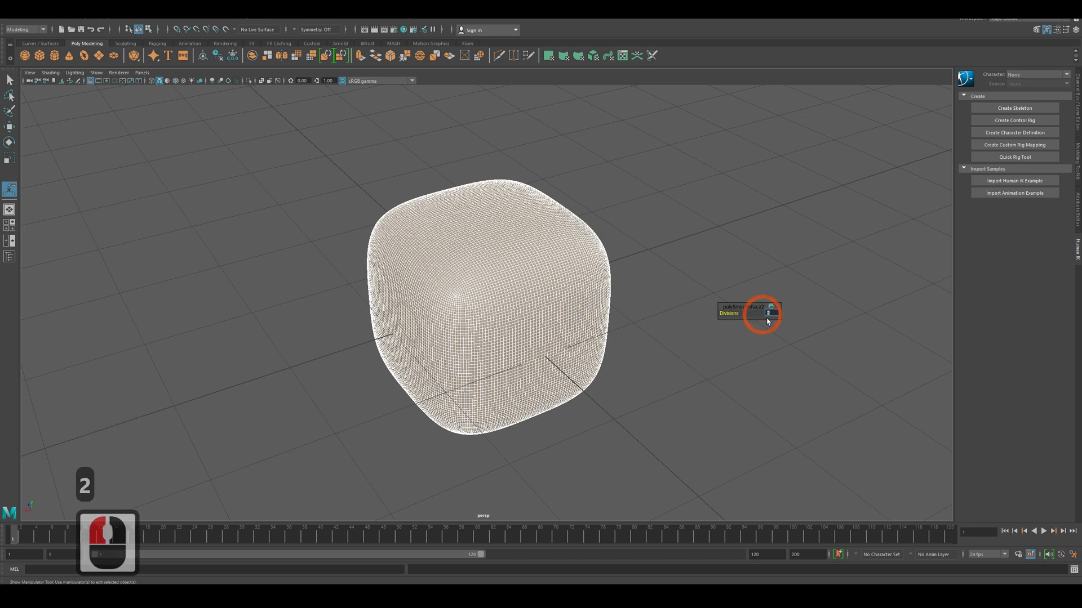
text(4)
key(Return)
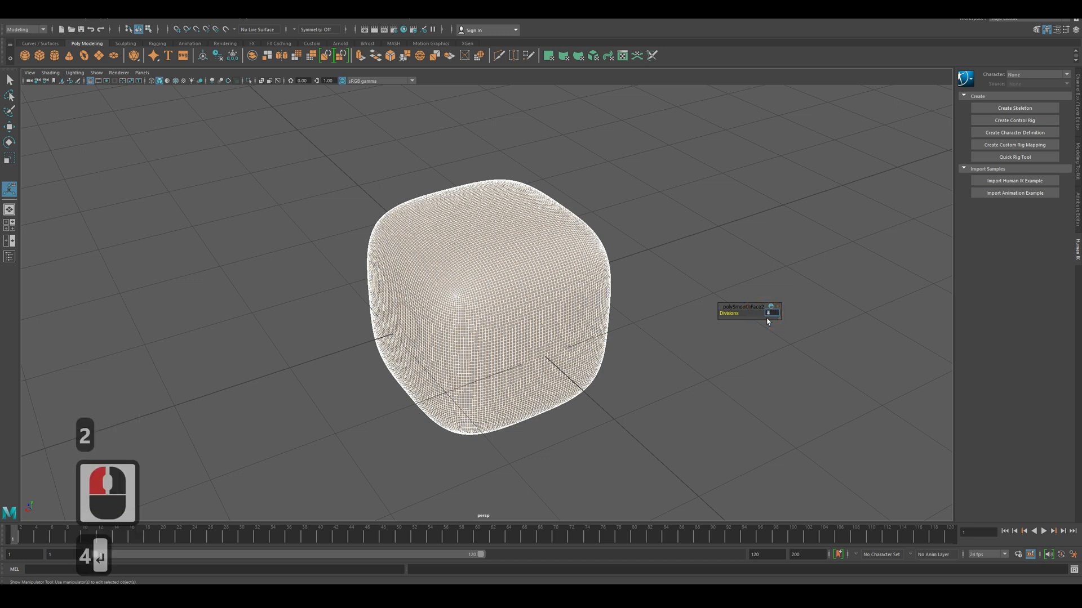
Deselect the smoothed cube to inspect its shaded surface up close, and select it again
click(703, 363)
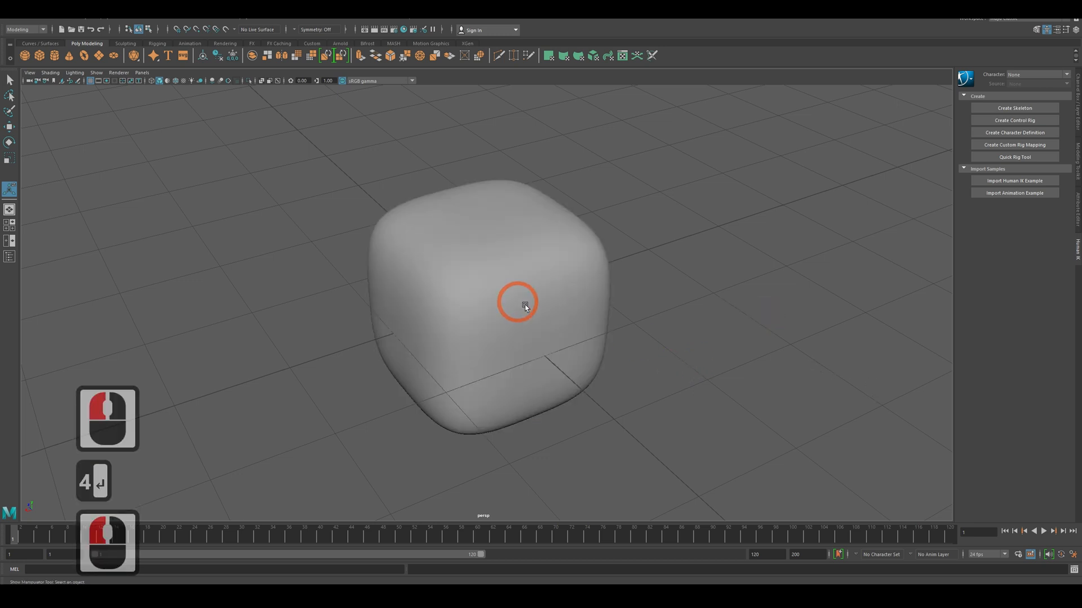
alt+drag(471, 329, 486, 340)
scroll(498, 341, up, 5)
scroll(495, 341, down, 2)
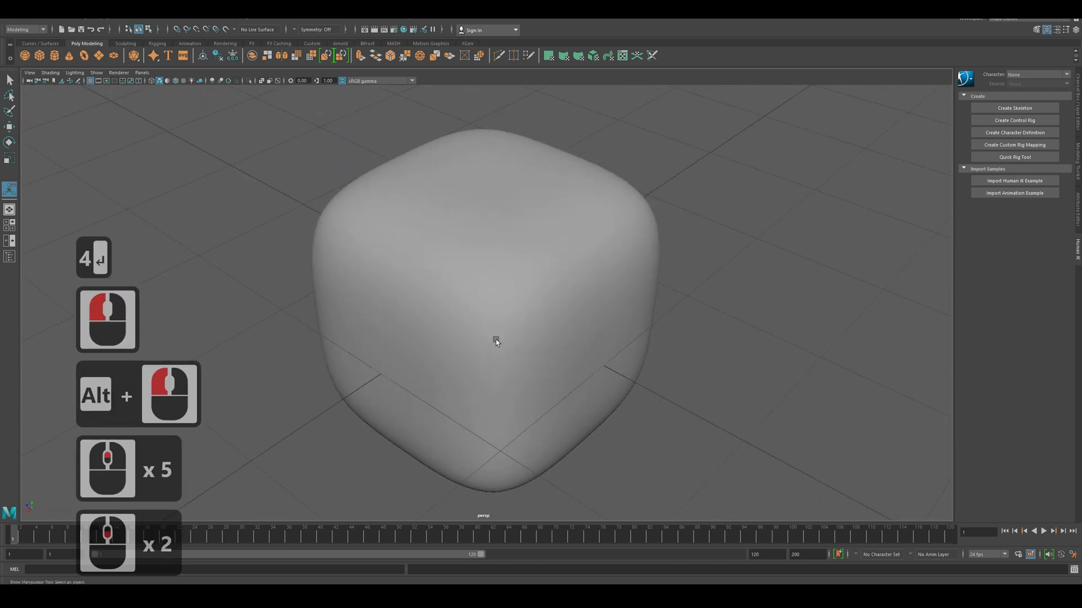
click(496, 342)
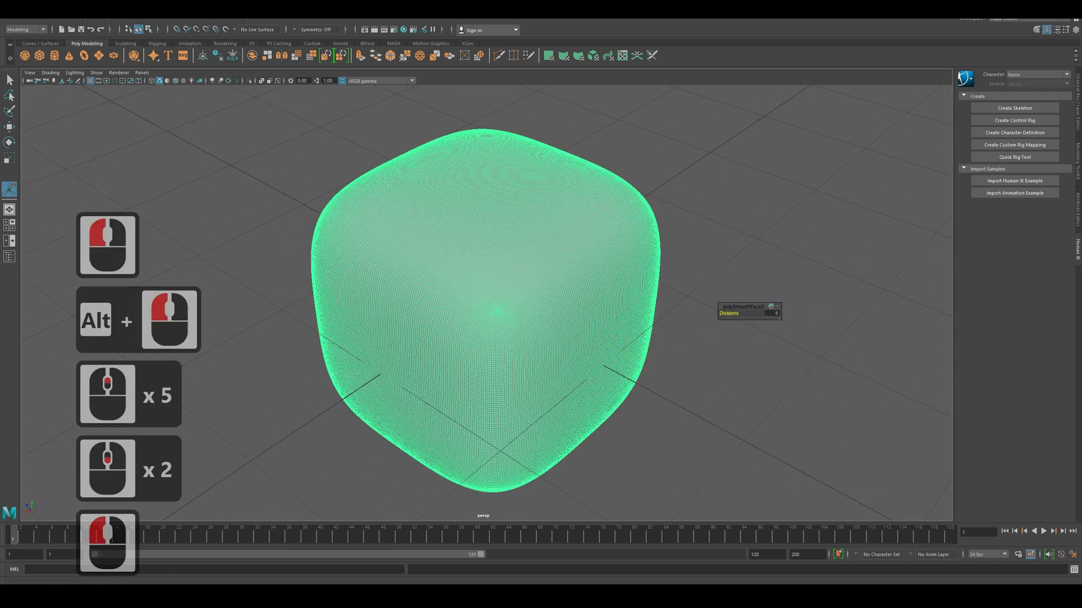
Switch to Task Manager to check CPU and memory usage, and minimize it to return to the model
right_click(920, 594)
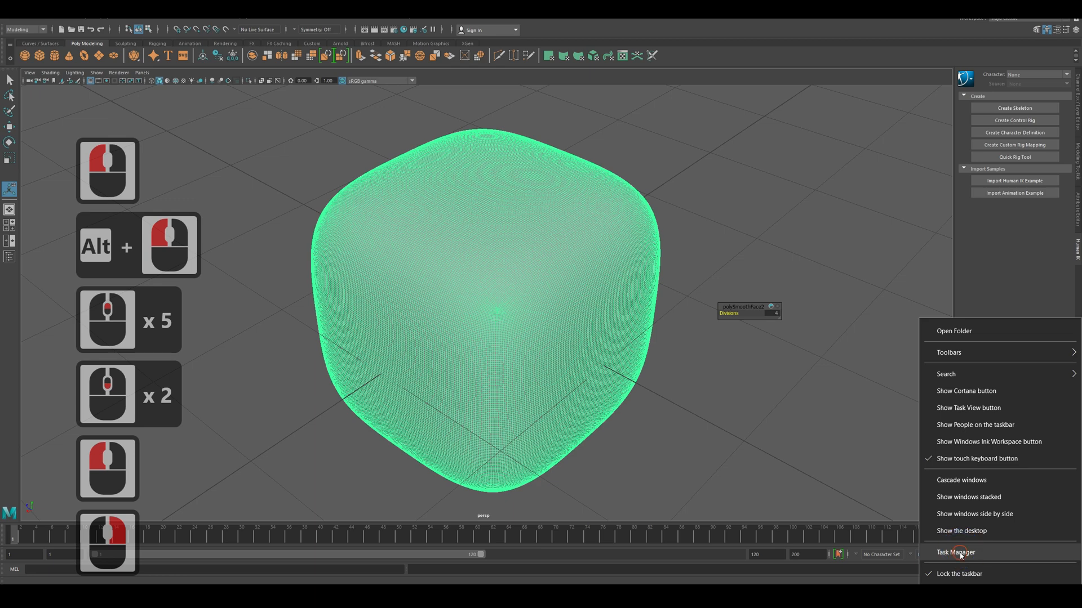
click(958, 551)
drag(243, 176, 426, 182)
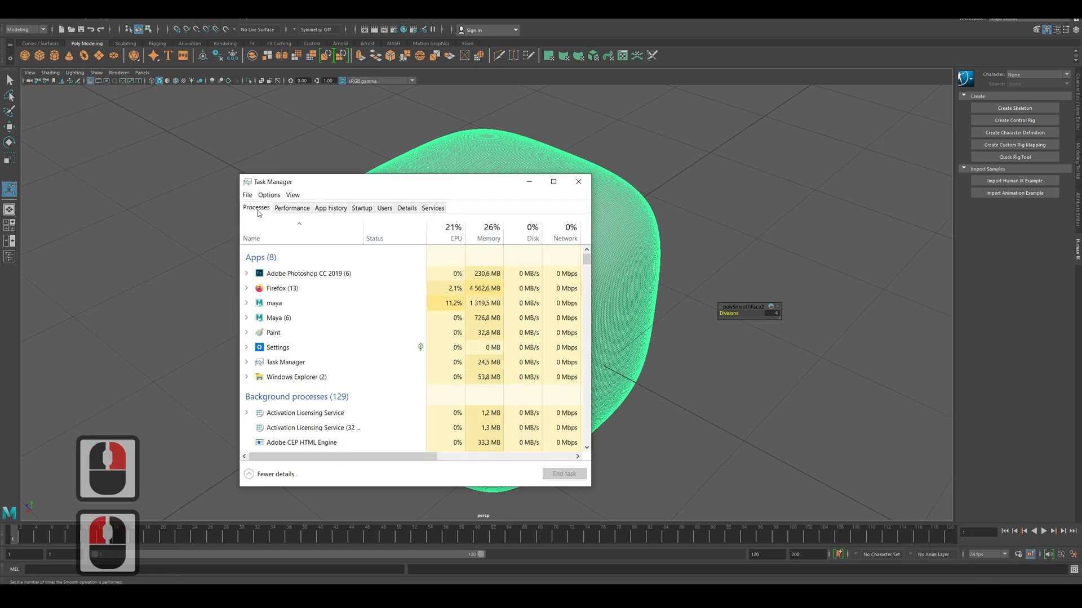
click(301, 207)
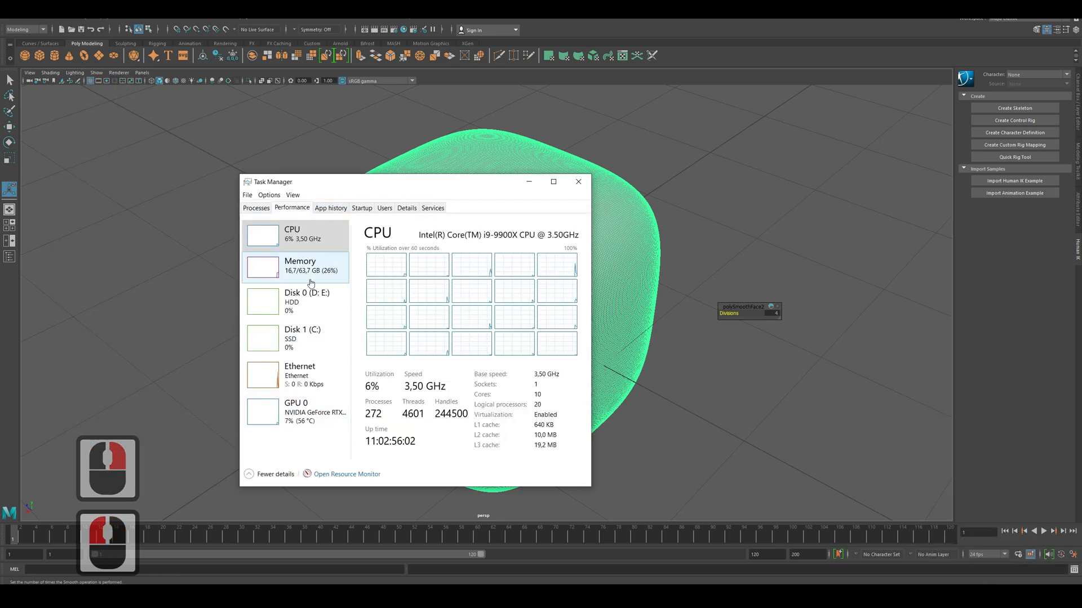
click(300, 265)
click(529, 181)
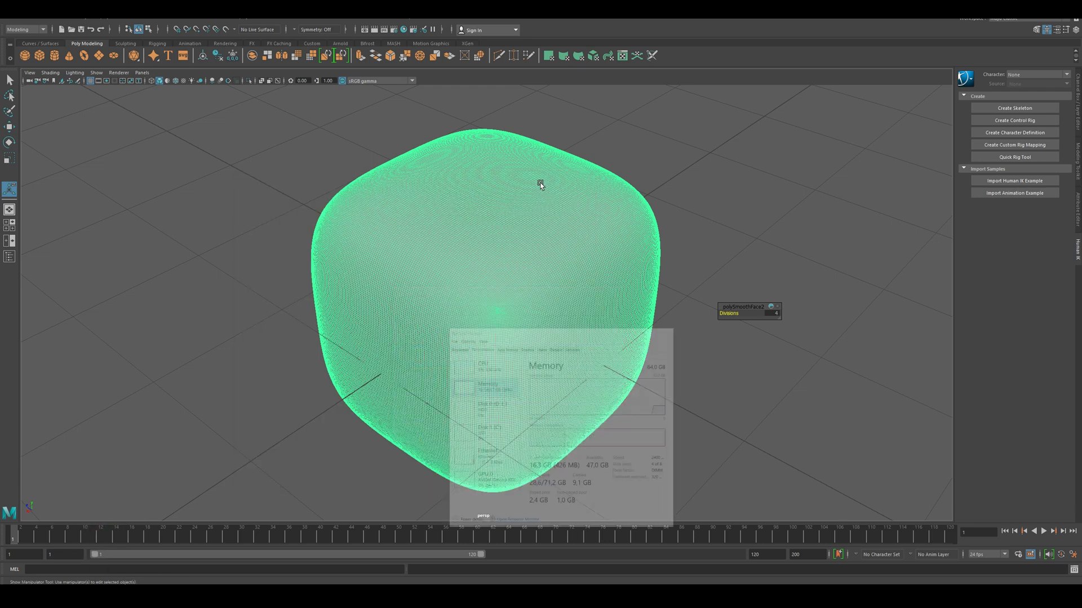
Activate the Sculpt tool on the smoothed cube and set its brush size to about 0.23 and strength to about 1.12
alt+drag(482, 289, 543, 326)
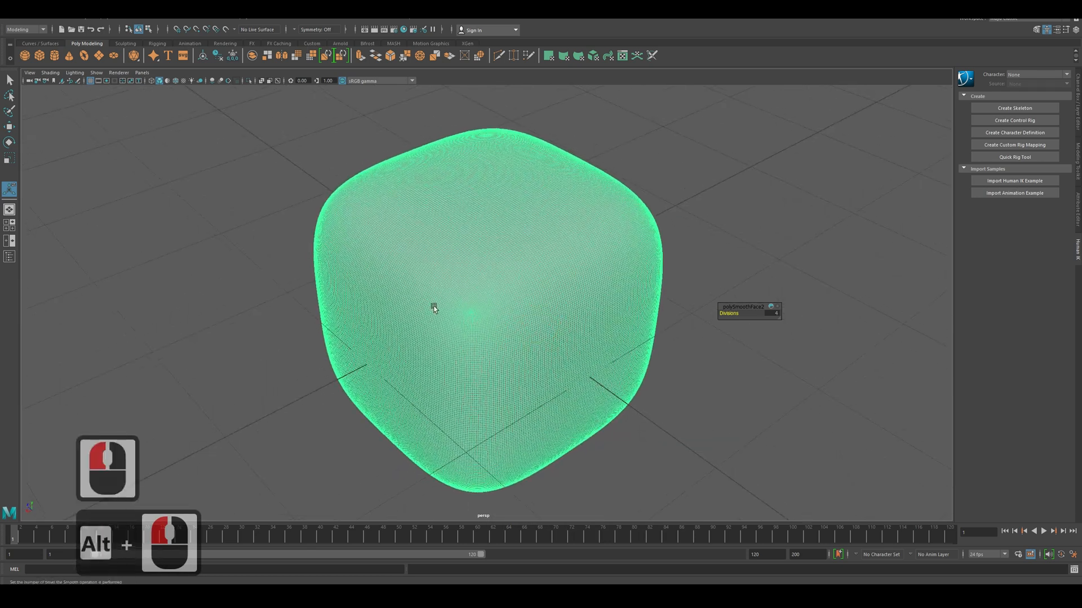
scroll(503, 344, down, 2)
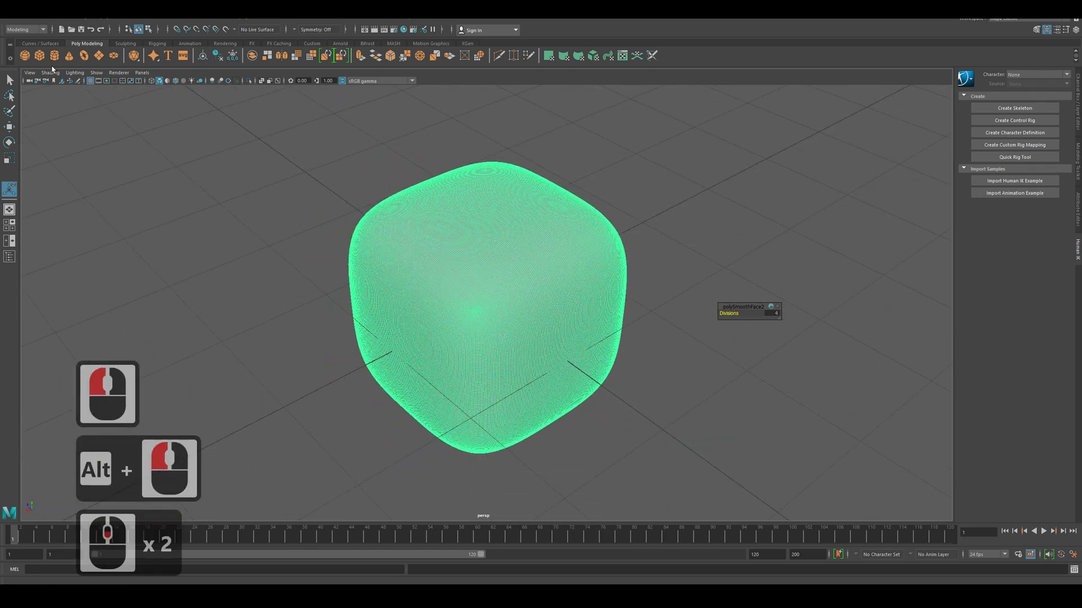
click(125, 43)
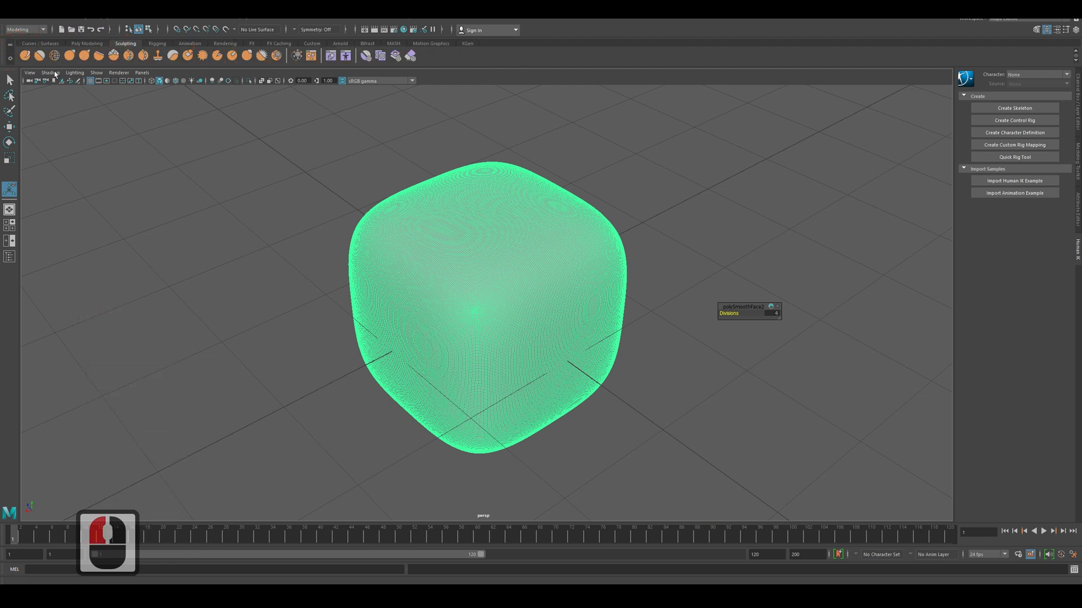
click(25, 56)
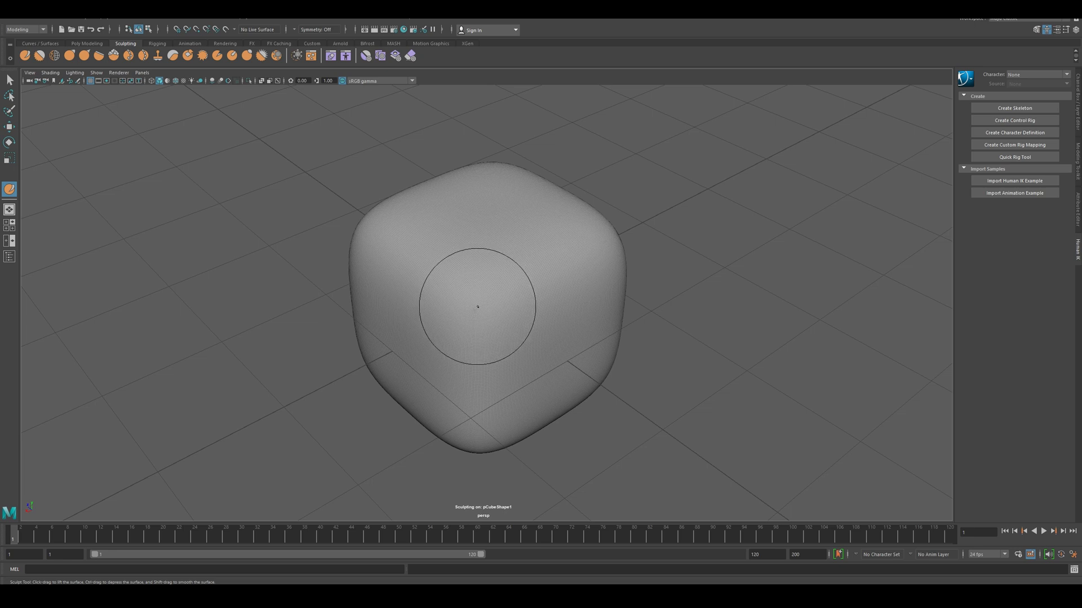
key(b)
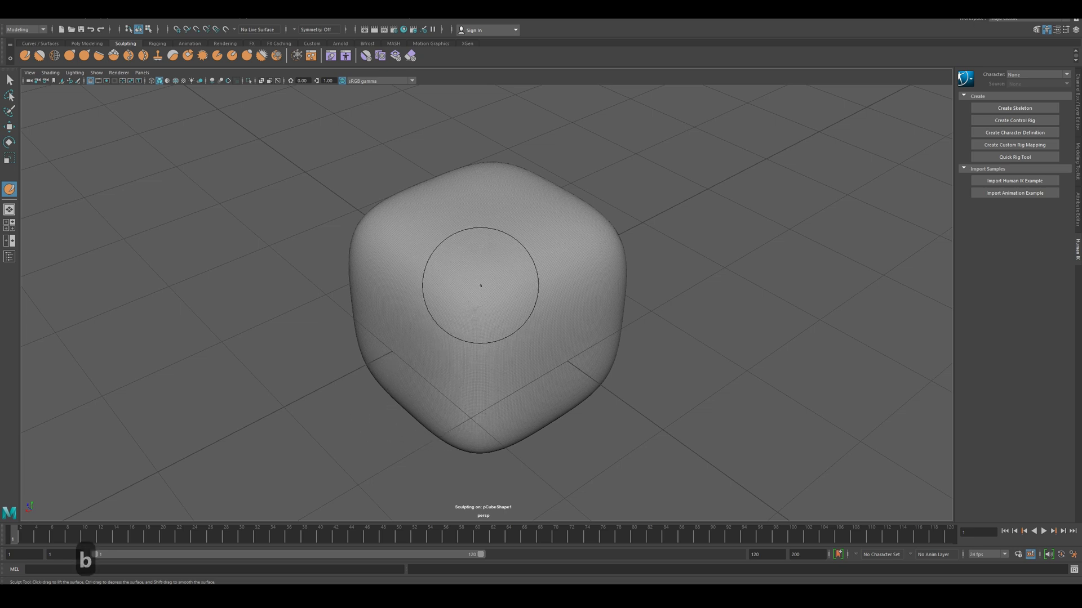
key(b)
mouse_move(476, 288)
mouse_down()
mouse_move(485, 307)
mouse_move(489, 293)
mouse_move(470, 282)
mouse_move(503, 279)
mouse_move(449, 249)
mouse_move(473, 285)
mouse_move(513, 305)
mouse_move(742, 345)
mouse_up()
key(m)
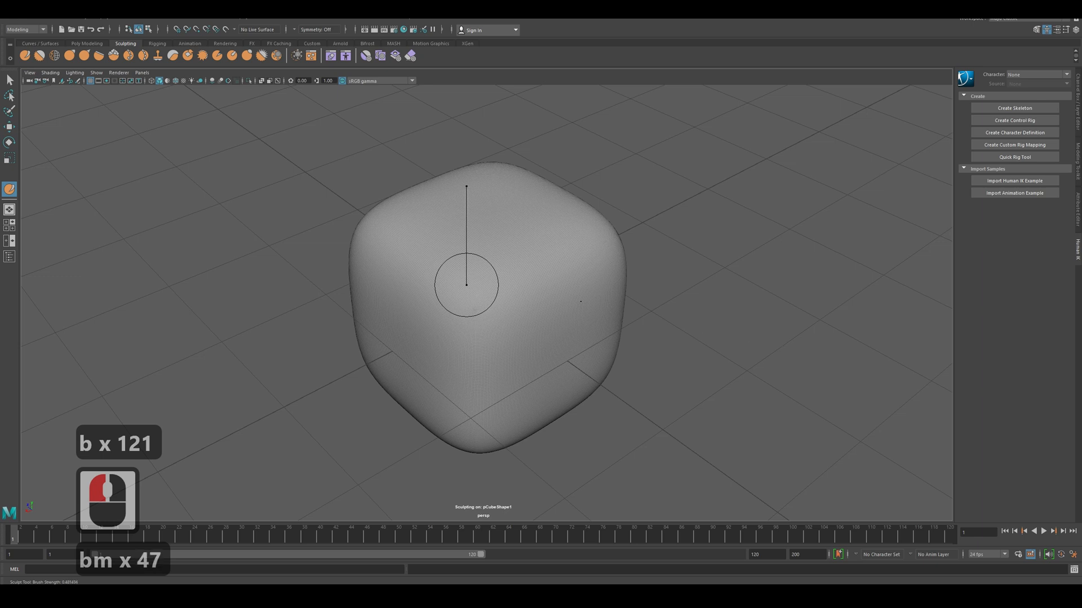
Try a Sculpt stroke across the cube's upper front area and undo it
drag(408, 252, 409, 253)
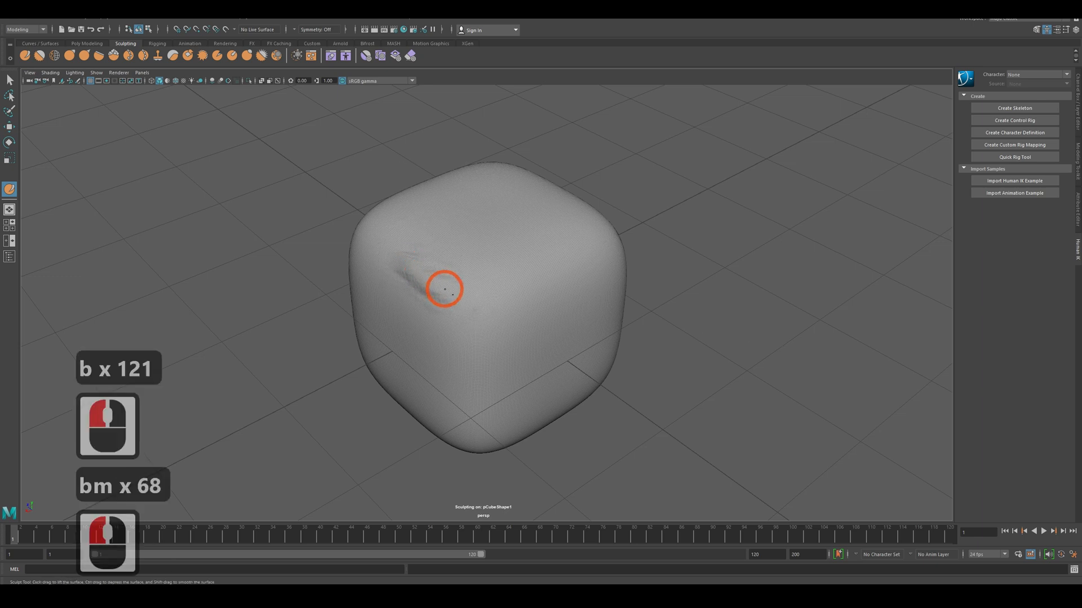
drag(445, 289, 552, 324)
key(ctrl+z)
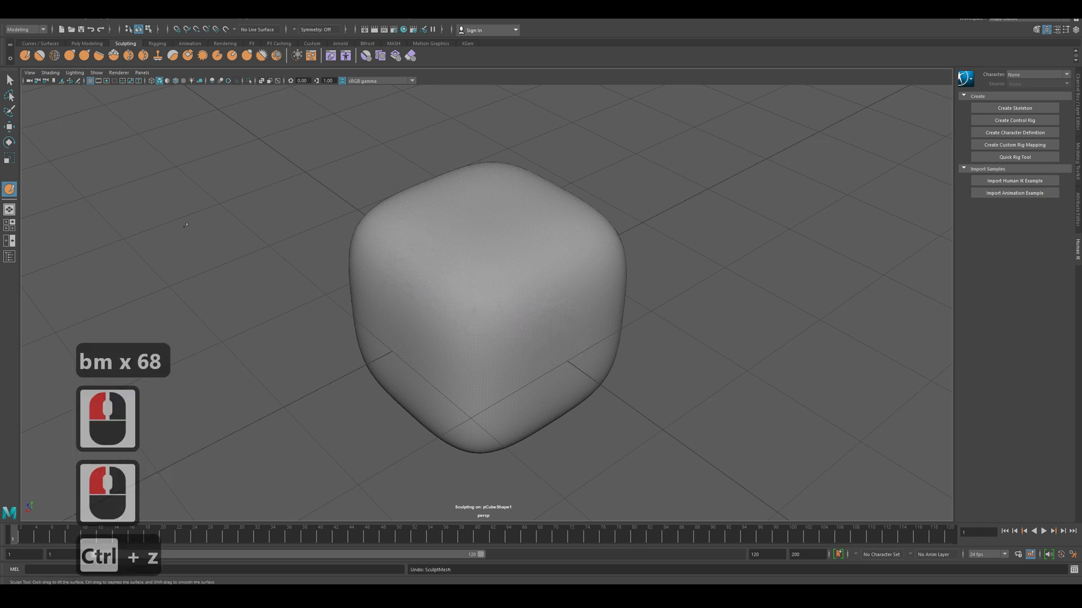
Open the Sculpt tool's settings, turn off Use Stamp in the stamp options, and minimize the settings window
double_click(10, 189)
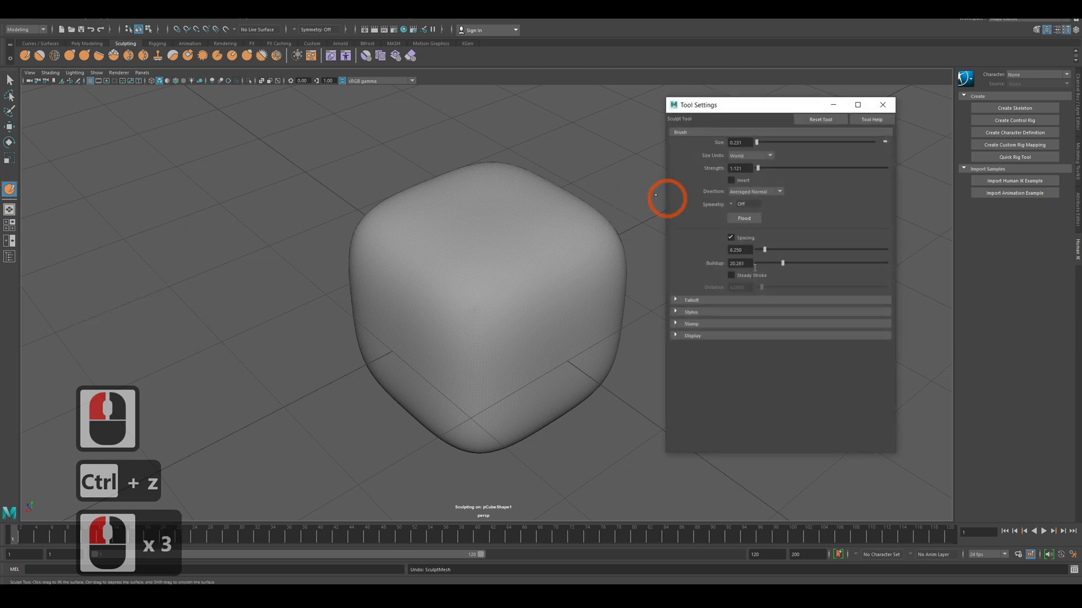
click(692, 324)
click(691, 325)
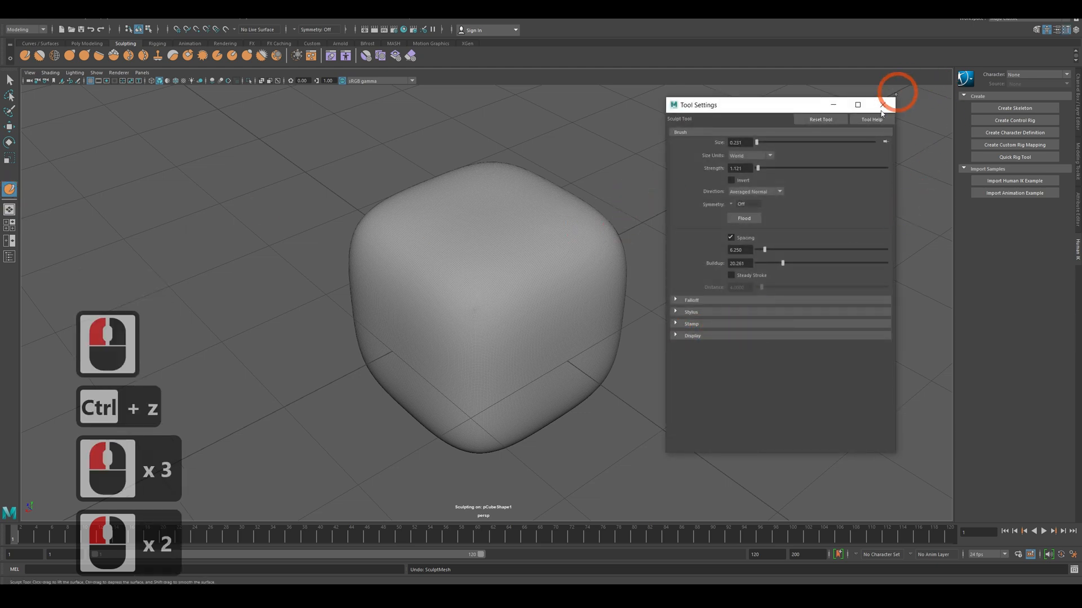
click(692, 324)
click(733, 333)
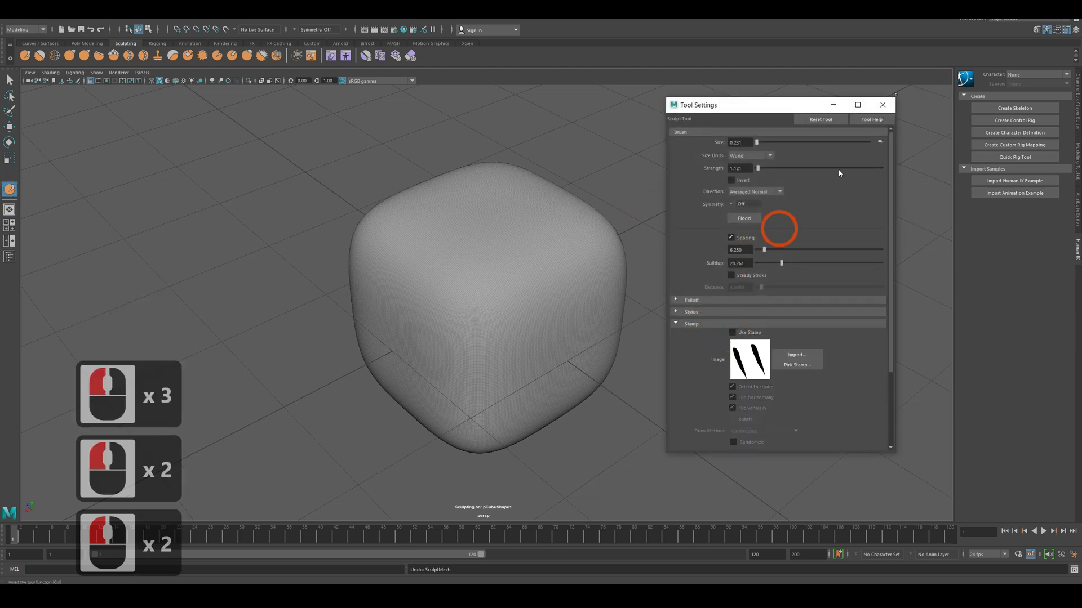
click(833, 105)
Sculpt raised and depressed strokes around the cube's upper front corner and smooth the crease between them
mouse_move(411, 248)
mouse_down()
mouse_move(422, 272)
mouse_move(516, 316)
mouse_move(566, 293)
mouse_up()
mouse_move(663, 389)
alt+mouse_down()
mouse_move(548, 362)
mouse_move(586, 378)
mouse_move(575, 377)
alt+mouse_up()
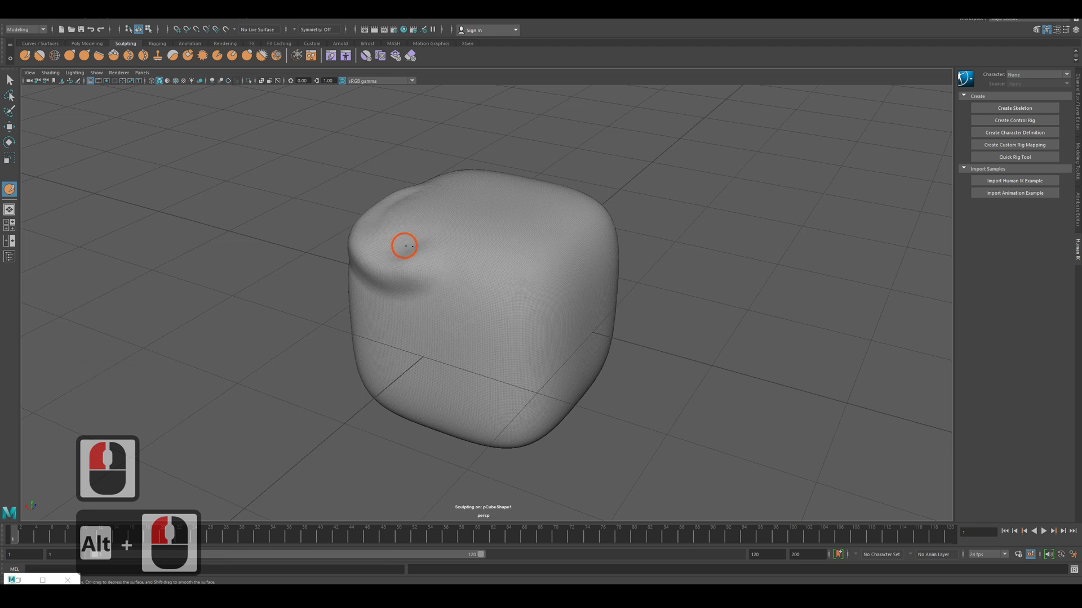
drag(404, 246, 476, 275)
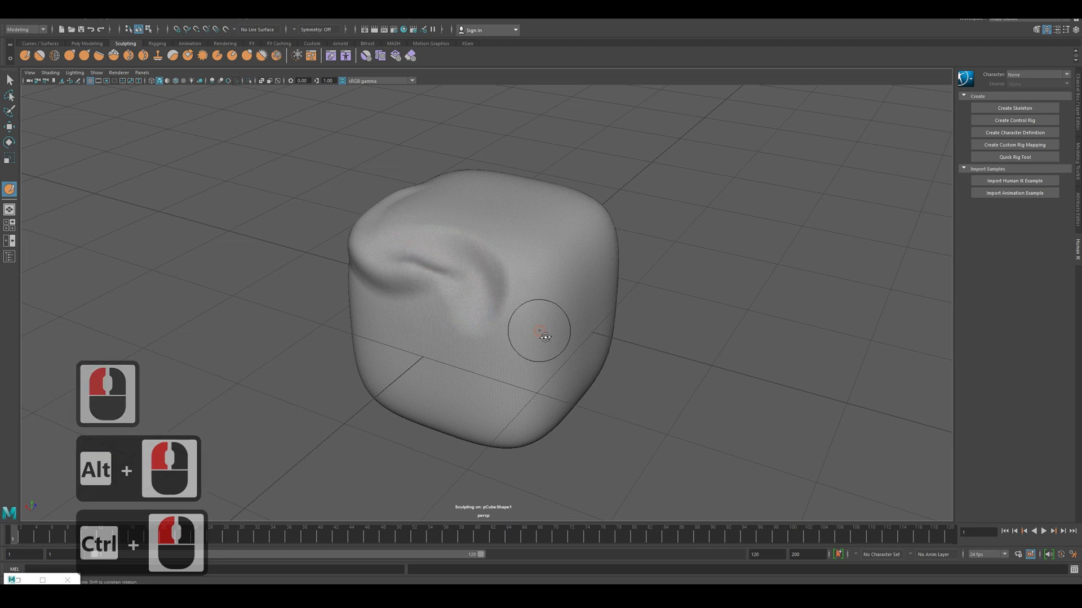
mouse_move(543, 326)
alt+mouse_down()
mouse_move(466, 333)
mouse_move(512, 386)
mouse_move(545, 332)
mouse_move(635, 338)
mouse_move(557, 352)
mouse_move(539, 342)
mouse_move(560, 327)
alt+mouse_up()
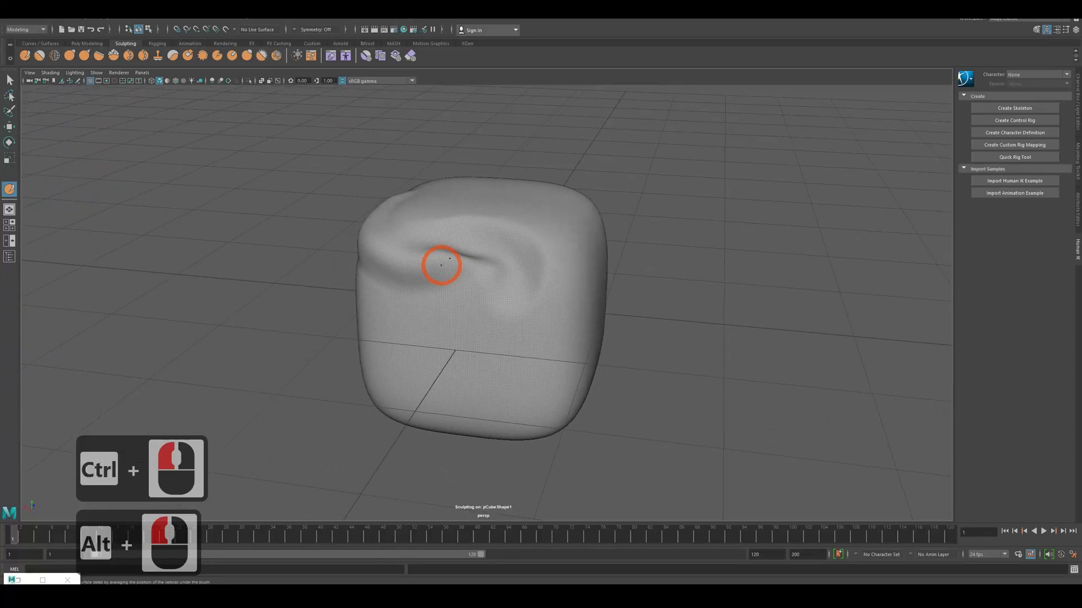
mouse_move(432, 239)
shift+mouse_down()
mouse_move(457, 295)
mouse_move(408, 294)
shift+mouse_up()
mouse_move(499, 312)
alt+mouse_down()
mouse_move(466, 311)
mouse_move(478, 313)
alt+mouse_up()
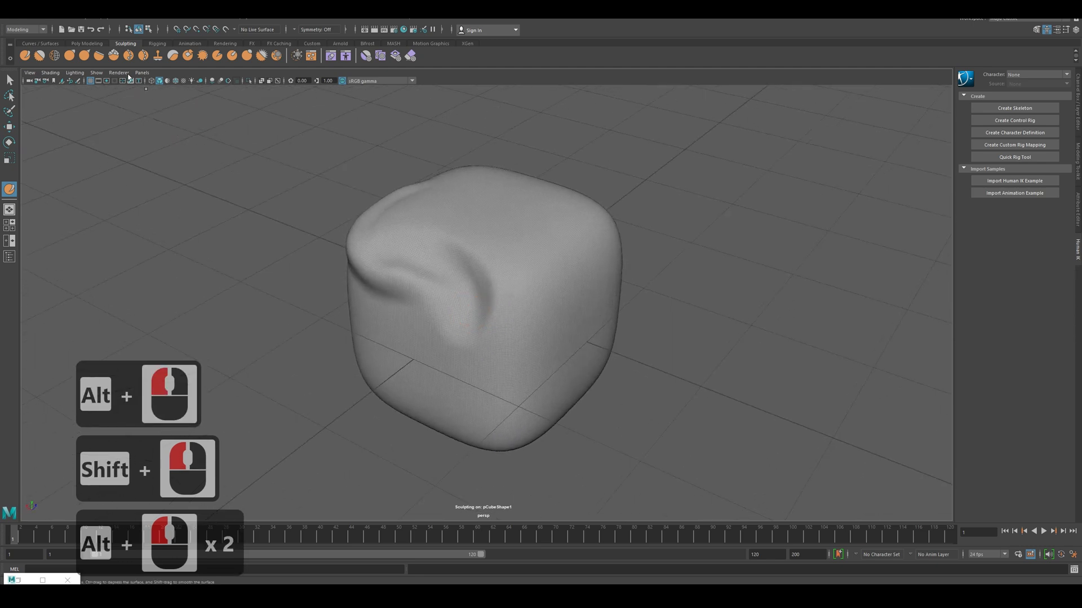
Use the Pinch brush along the groove beneath the sculpted ridge on the cube's front face
click(84, 55)
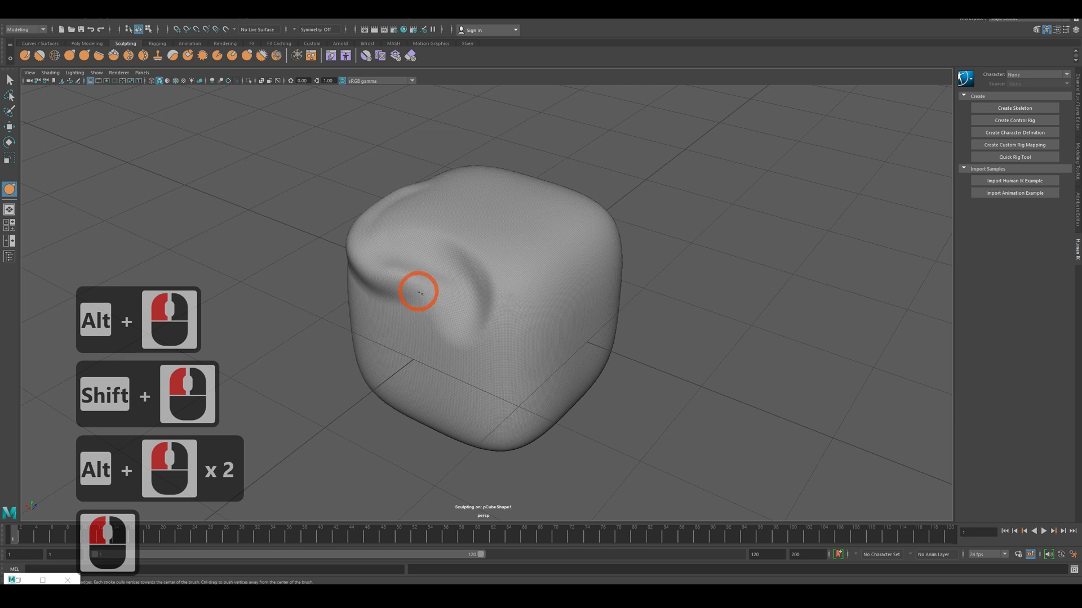
drag(419, 293, 435, 304)
click(85, 56)
click(85, 55)
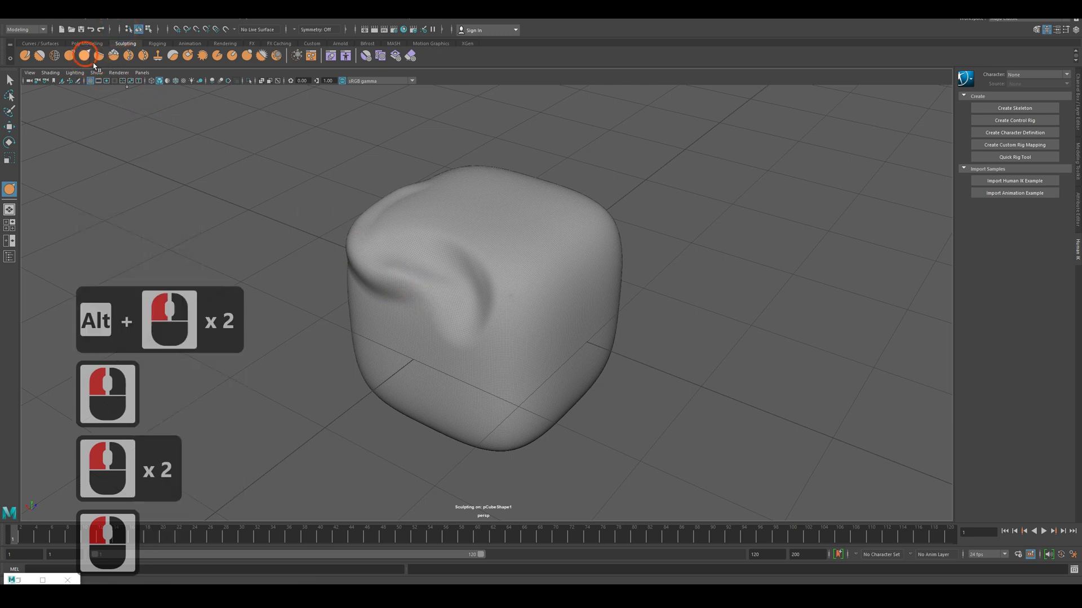
drag(421, 315, 432, 329)
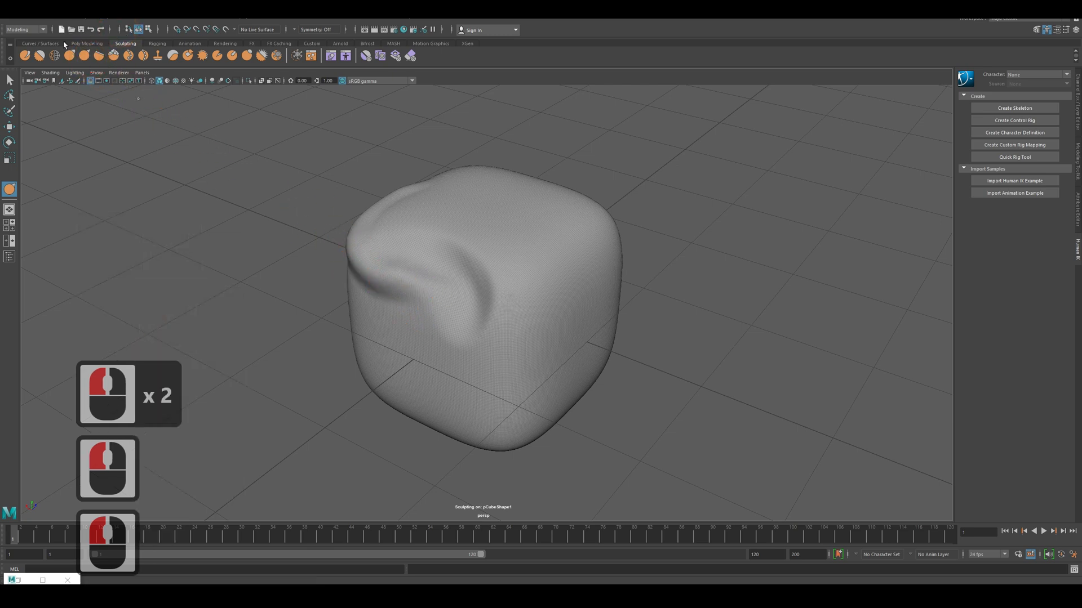
Pull the surface of the ridge near the cube's upper corner with the Grab brush and smooth it slightly
mouse_move(396, 257)
mouse_down()
mouse_move(406, 265)
mouse_move(398, 277)
mouse_up()
drag(399, 276, 400, 283)
shift+click(397, 282)
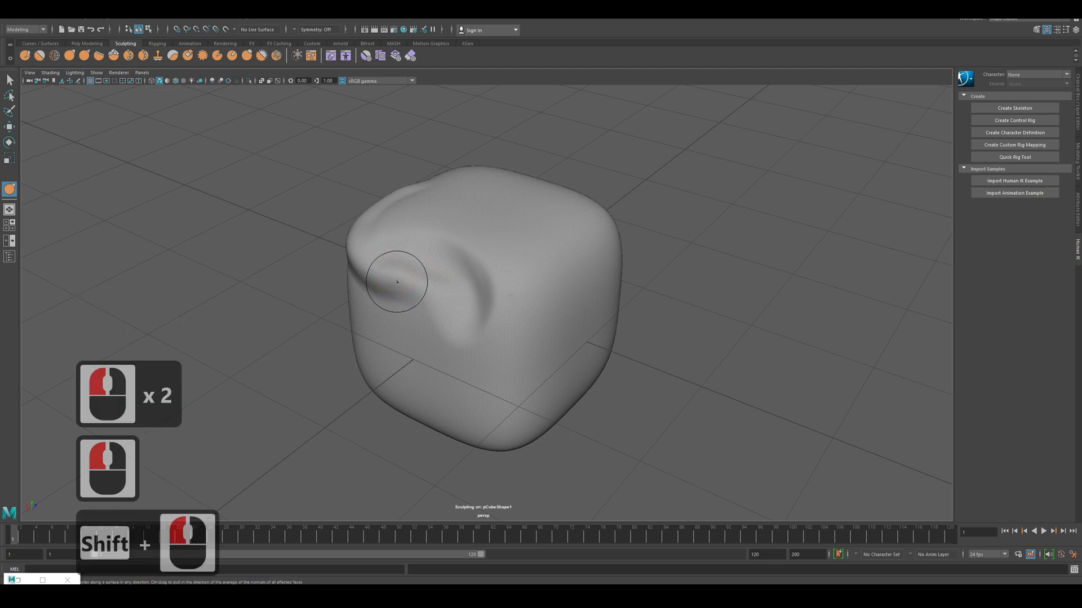
ctrl+click(398, 289)
Dab the groove under the ridge with the Sculpt brush and pinch it into a sharp crease
click(24, 55)
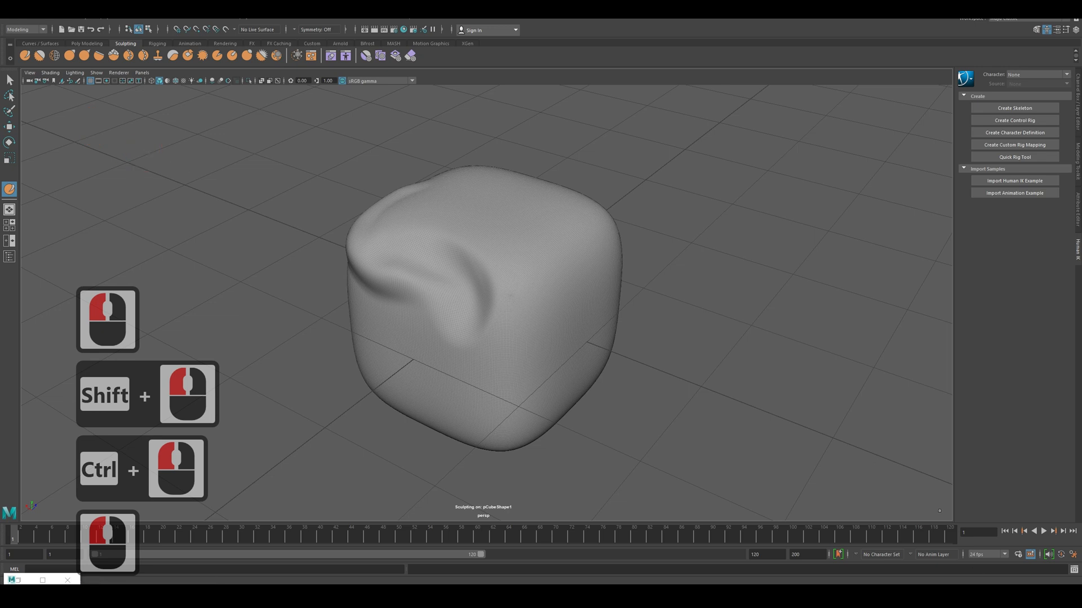
click(1005, 597)
click(961, 514)
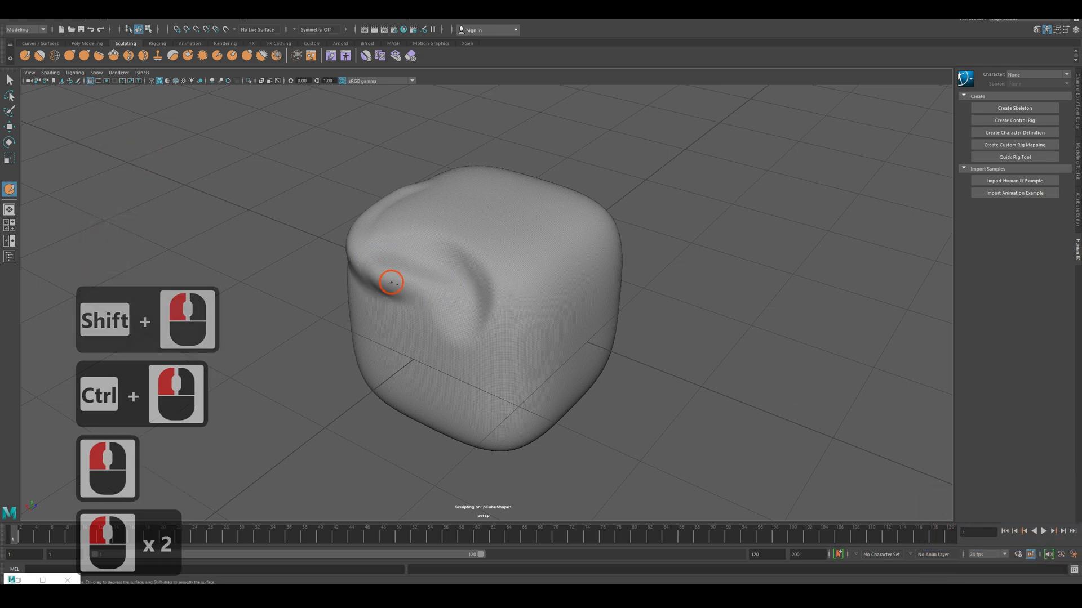
click(390, 283)
click(84, 55)
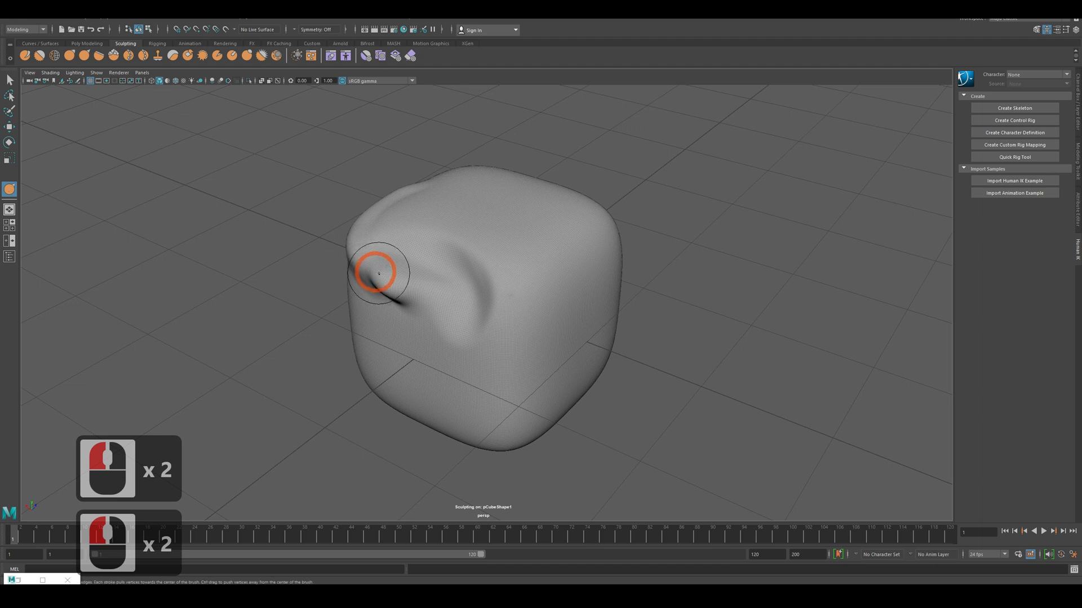
mouse_move(379, 273)
mouse_down()
mouse_move(426, 295)
mouse_move(423, 307)
mouse_up()
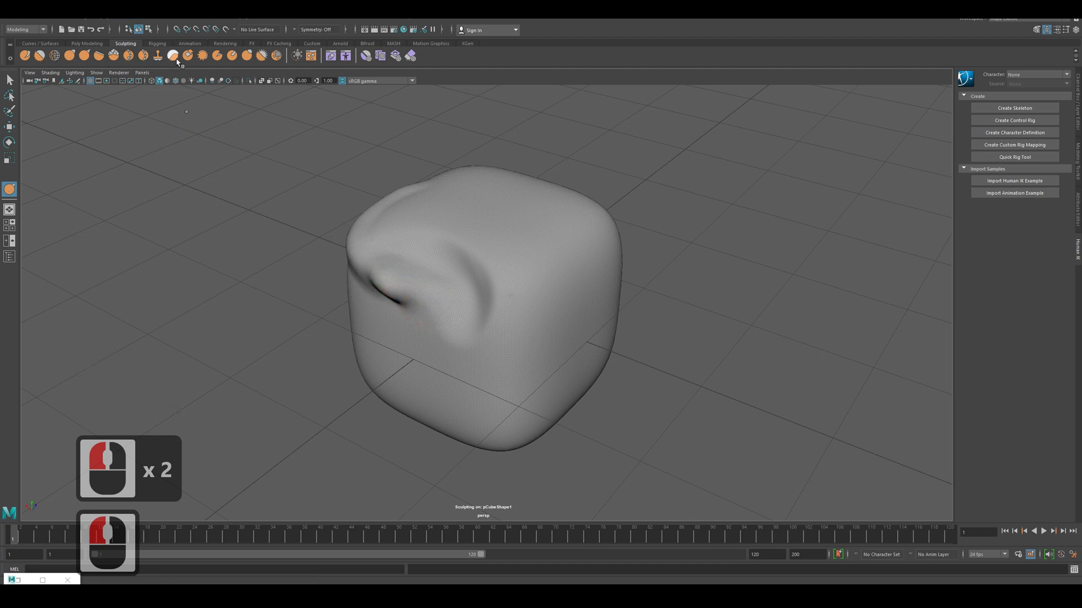
Try a Smear brush stroke along the sharp crease and undo it
click(233, 56)
mouse_move(394, 302)
mouse_down()
mouse_move(430, 309)
mouse_move(396, 292)
mouse_move(447, 318)
mouse_up()
key(ctrl+z)
Sculpt a depression beside the rounded bulge on the cube's front and smooth the area between it and the crease
click(447, 306)
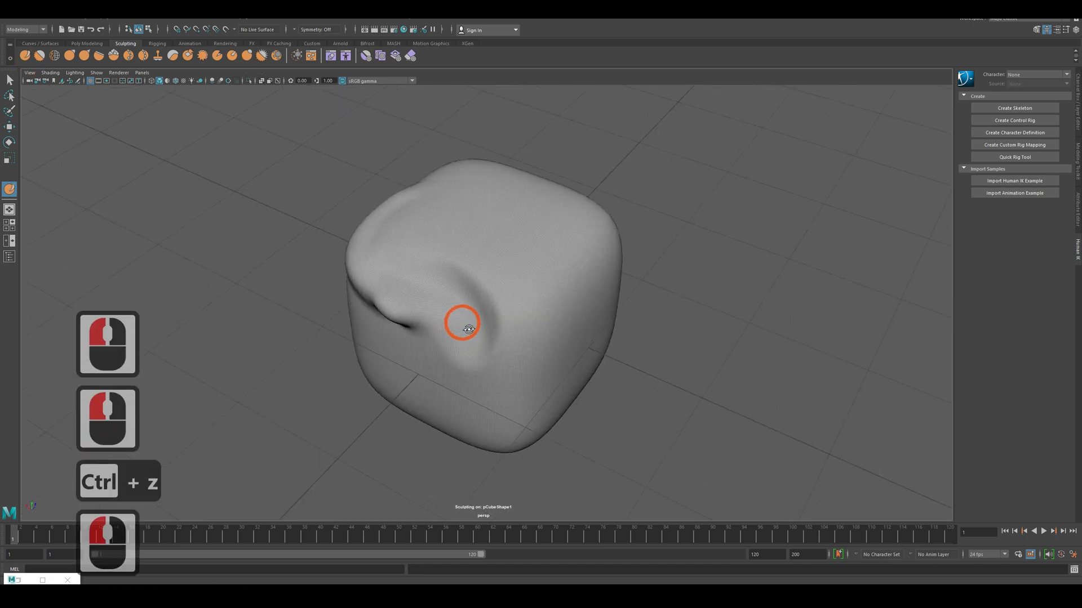
ctrl+drag(451, 256, 513, 289)
alt+drag(518, 347, 476, 312)
mouse_move(450, 243)
shift+mouse_down()
mouse_move(433, 241)
mouse_move(472, 281)
mouse_move(445, 278)
mouse_move(521, 272)
mouse_move(482, 262)
shift+mouse_up()
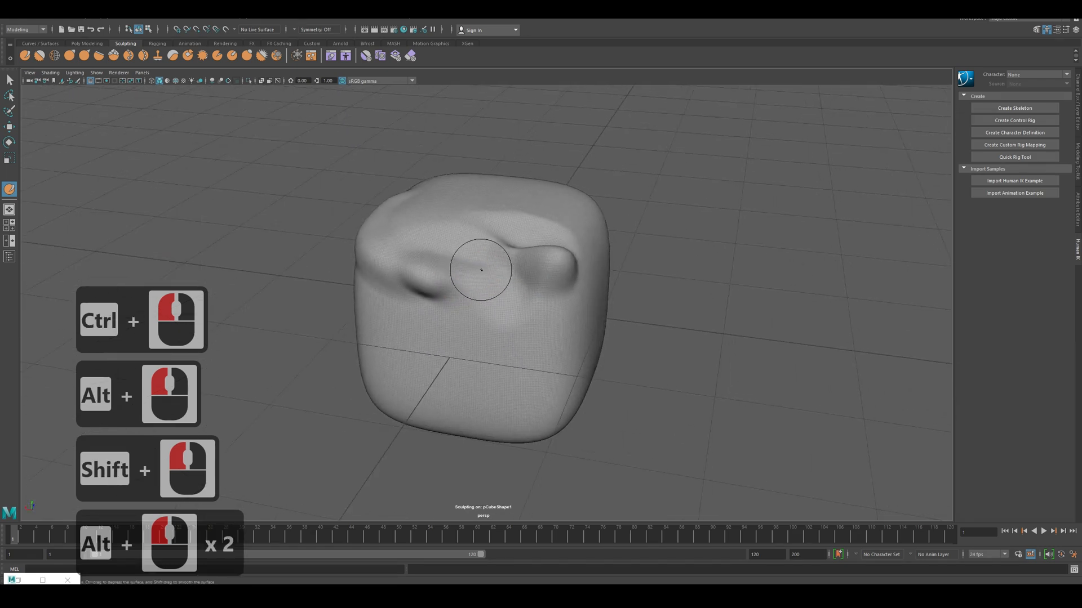
Set the Sculpt brush size to about 0.24 and strength to about 0.48, and sculpt through the middle of the front face
key(b)
mouse_move(458, 302)
mouse_down()
mouse_move(477, 302)
mouse_move(463, 297)
mouse_move(479, 319)
mouse_move(779, 385)
mouse_move(733, 384)
mouse_up()
key(m)
mouse_move(458, 317)
mouse_down()
mouse_move(524, 365)
mouse_move(476, 307)
mouse_move(471, 278)
mouse_up()
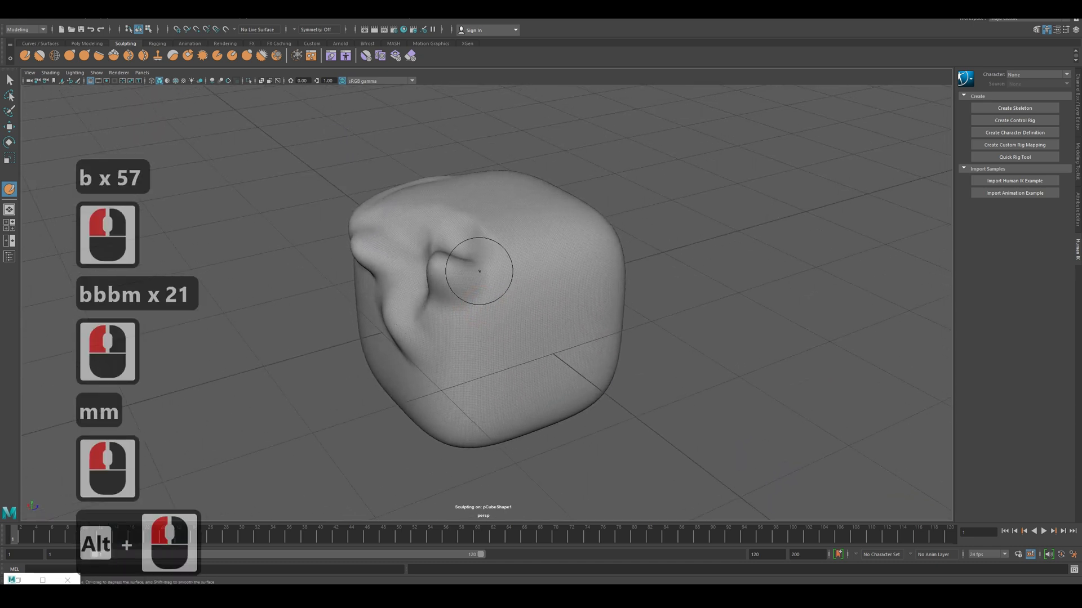
Reopen the Sculpt tool's settings and try different brush sizes on the cube, ending with a size of about 0.17
click(1067, 34)
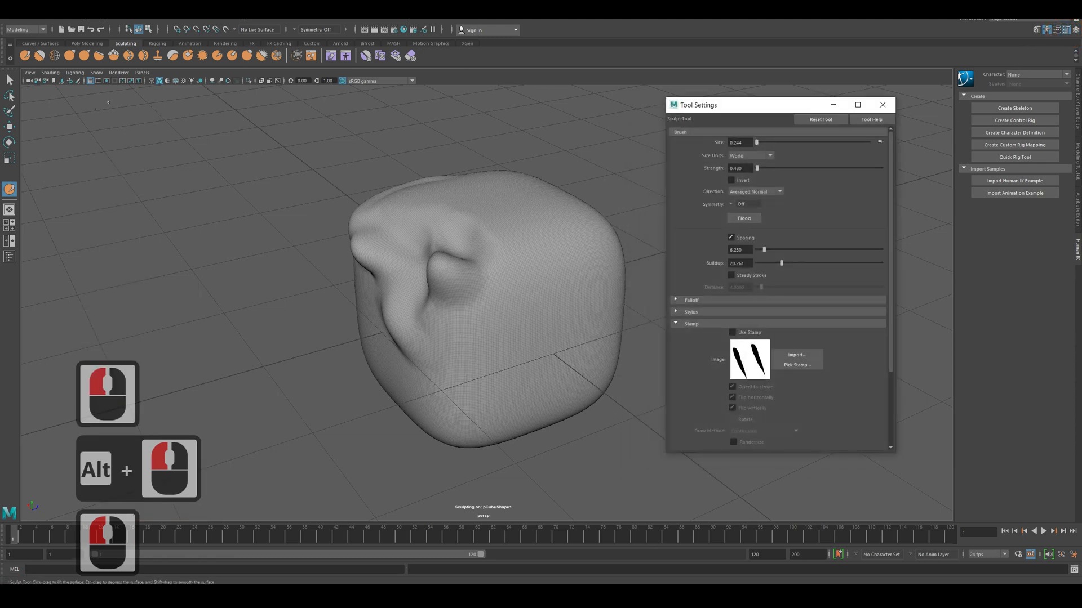
scroll(740, 232, up, 5)
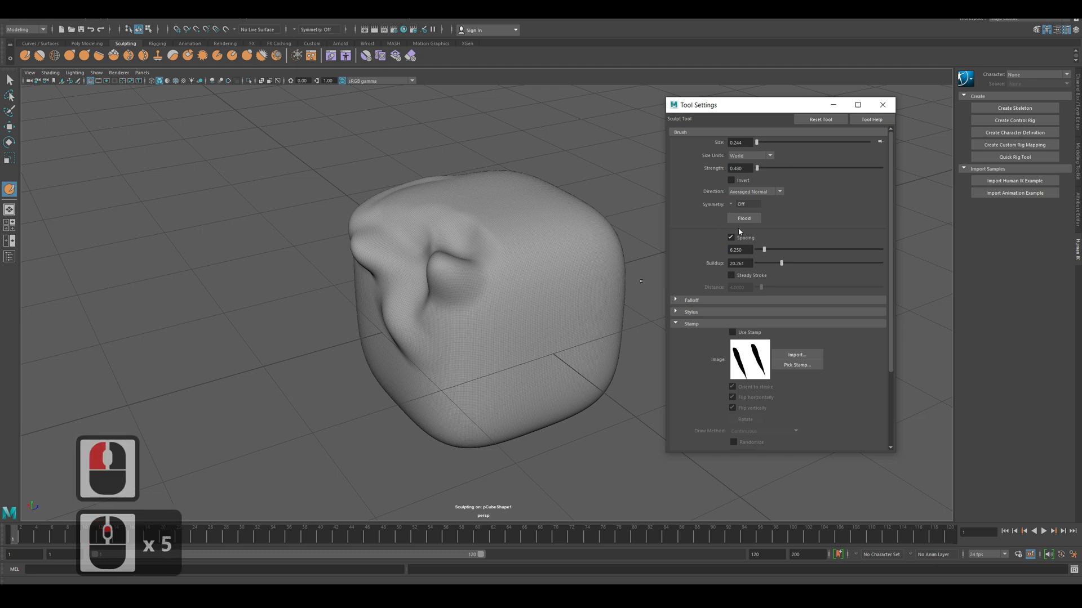
click(760, 144)
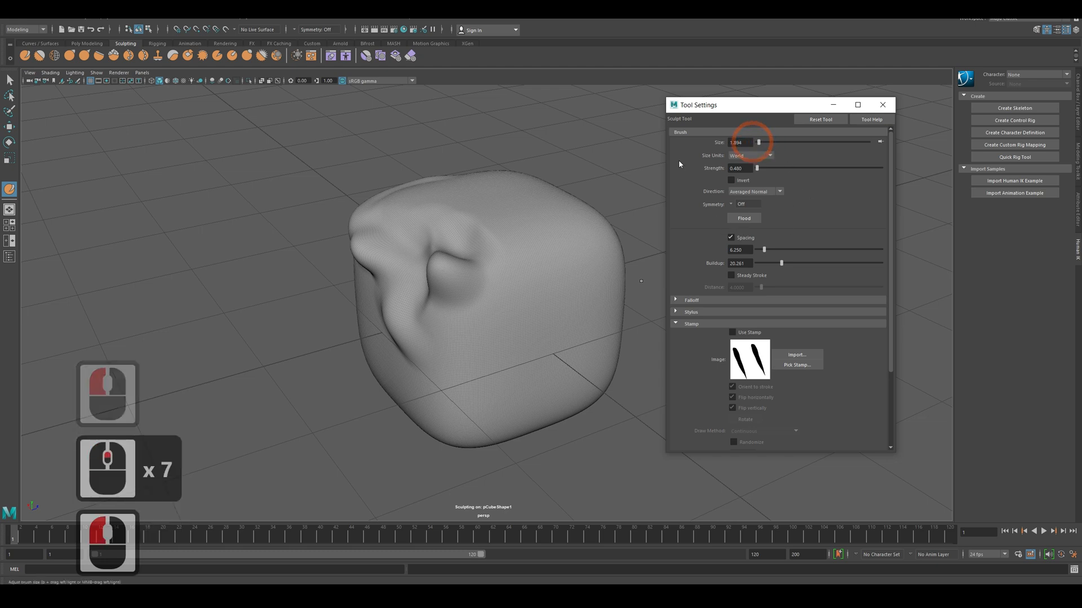
key(b)
mouse_move(519, 350)
mouse_down()
mouse_move(377, 208)
mouse_move(273, 169)
mouse_up()
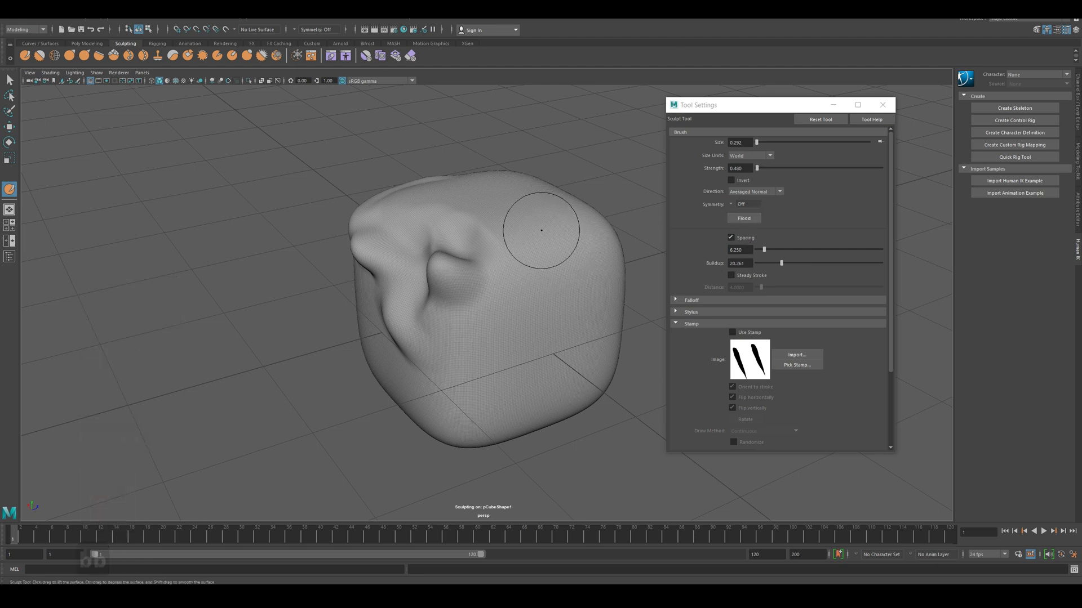
click(549, 249)
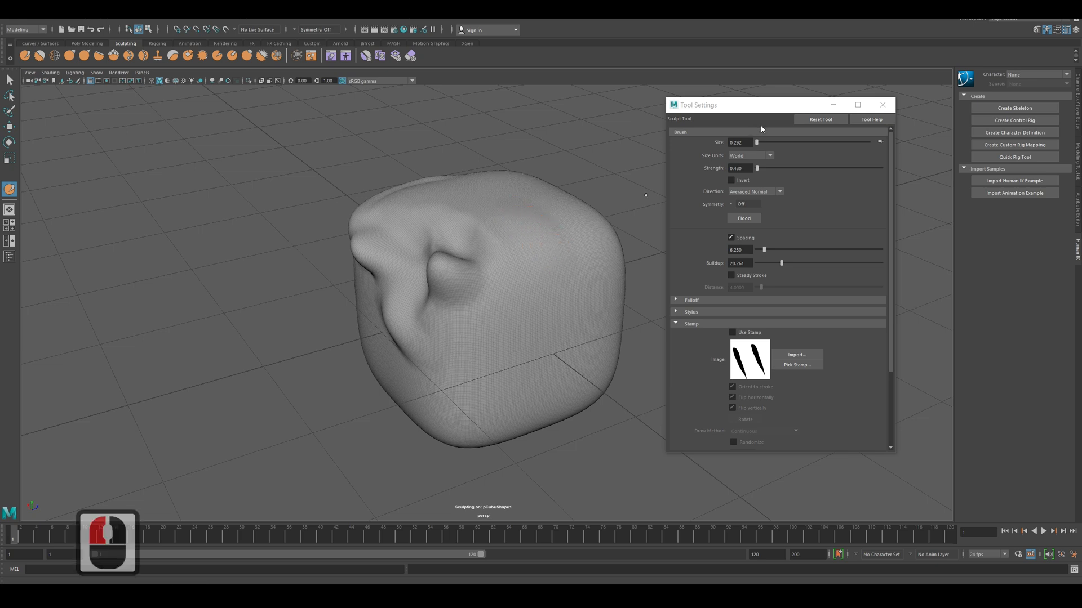
drag(756, 143, 760, 143)
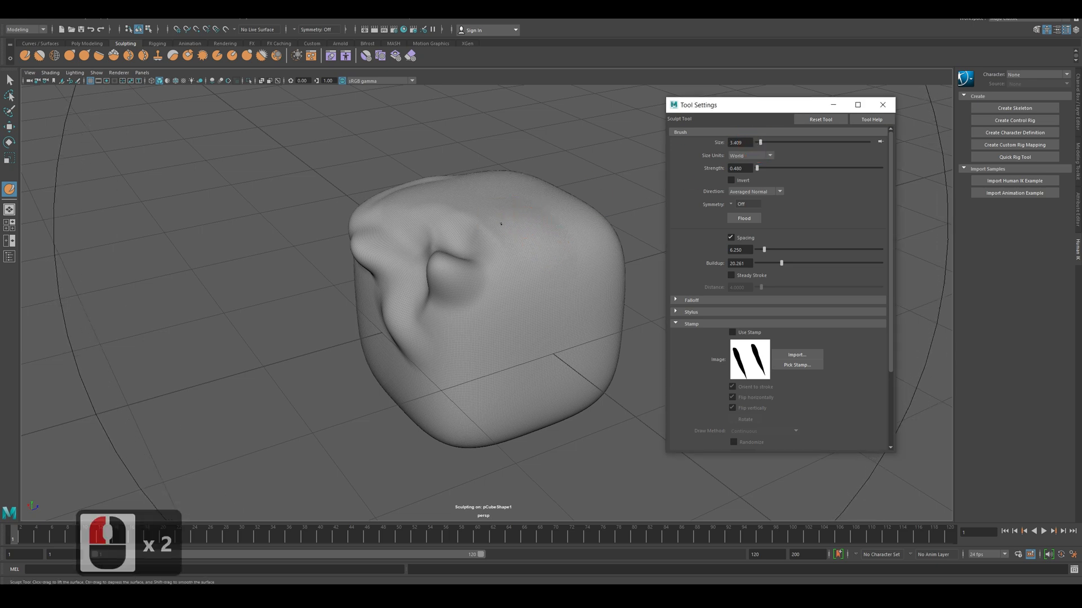
key(b)
mouse_move(498, 219)
mouse_down()
mouse_move(510, 234)
mouse_move(450, 182)
mouse_move(500, 221)
mouse_move(450, 221)
mouse_up()
click(658, 212)
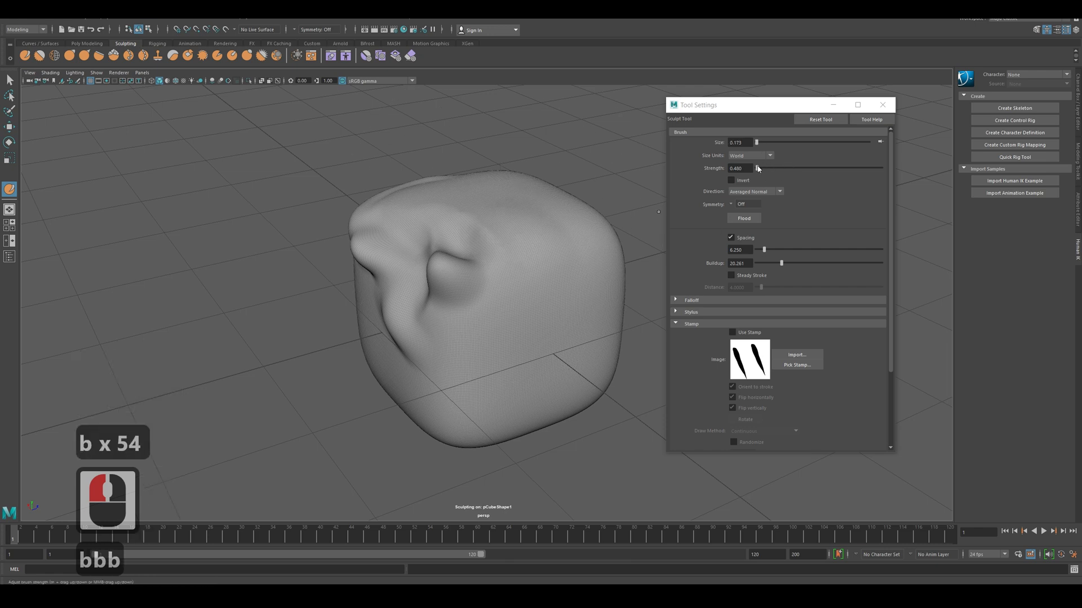
Set the Sculpt brush strength to about 2.38, test it with a stroke down the cube's smooth side, and undo the stroke
drag(757, 168, 759, 168)
mouse_move(508, 234)
mouse_down()
mouse_move(539, 273)
mouse_move(555, 327)
mouse_move(505, 227)
mouse_move(517, 223)
mouse_move(562, 312)
mouse_move(518, 201)
mouse_move(589, 332)
mouse_up()
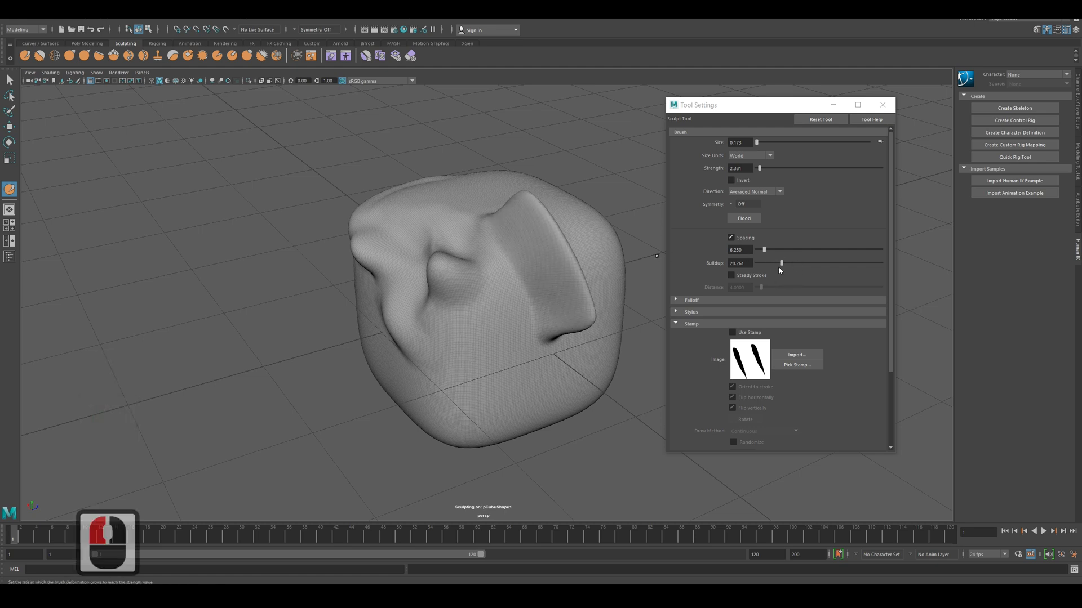
key(ctrl+z)
key(ctrl+z)
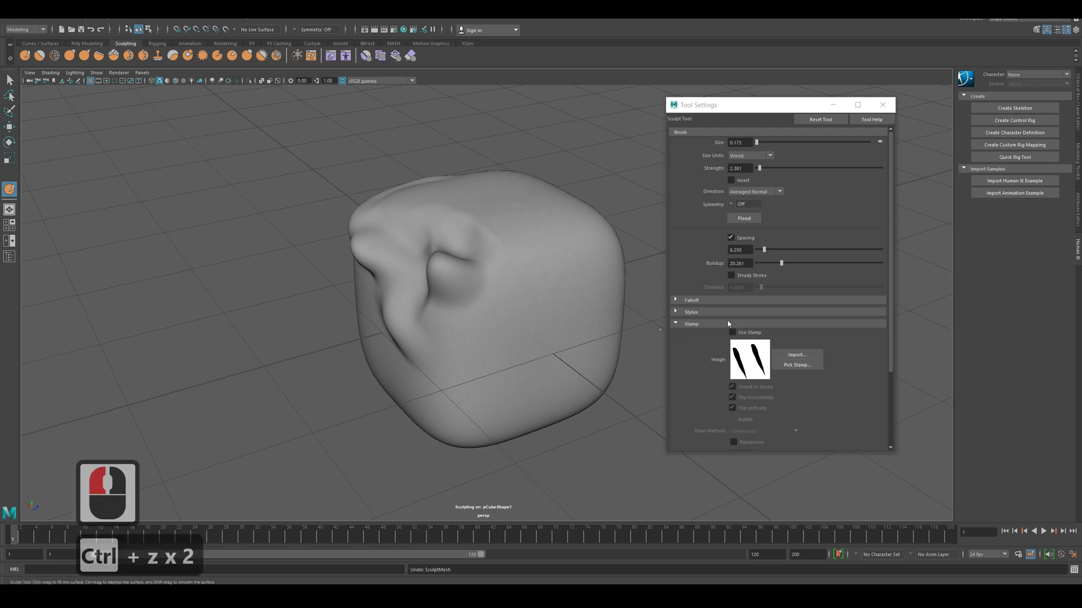
Expand the Sculpt tool's Falloff settings, choose a preset curve and sculpt a vertical ridge on the cube's smooth side
click(676, 323)
click(675, 300)
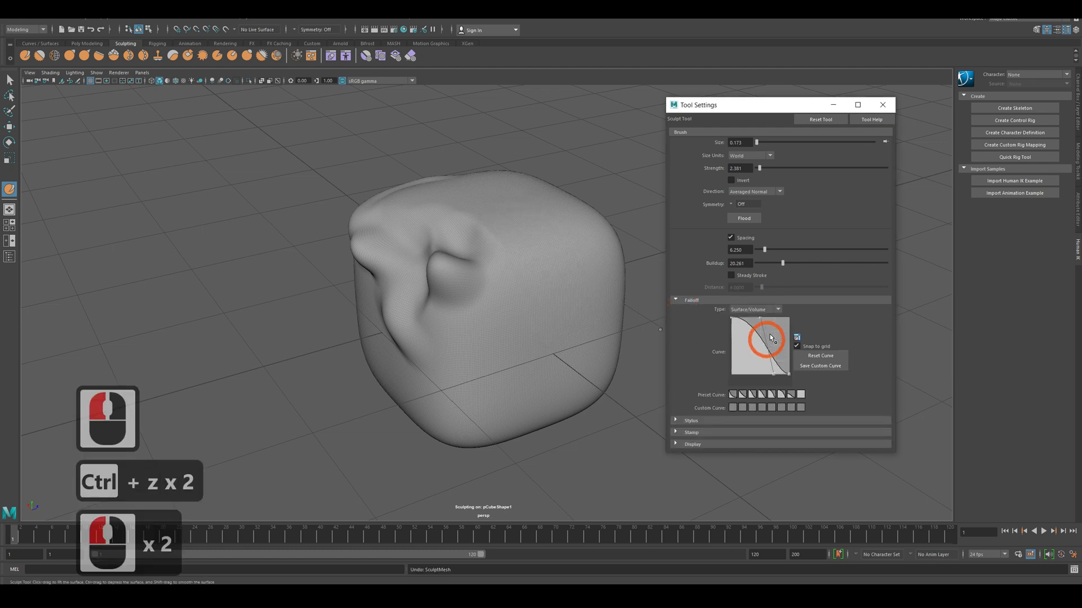
click(737, 396)
mouse_move(509, 232)
mouse_down()
mouse_move(535, 247)
mouse_move(522, 224)
mouse_up()
mouse_move(599, 341)
alt+mouse_down()
mouse_move(555, 276)
mouse_move(586, 313)
mouse_move(646, 326)
alt+mouse_up()
Apply the seventh and third preset falloff curves, sculpting another vertical ridge beside the first with each
click(790, 396)
drag(517, 251, 527, 322)
mouse_move(534, 352)
alt+mouse_down()
mouse_move(526, 278)
mouse_move(534, 353)
alt+mouse_up()
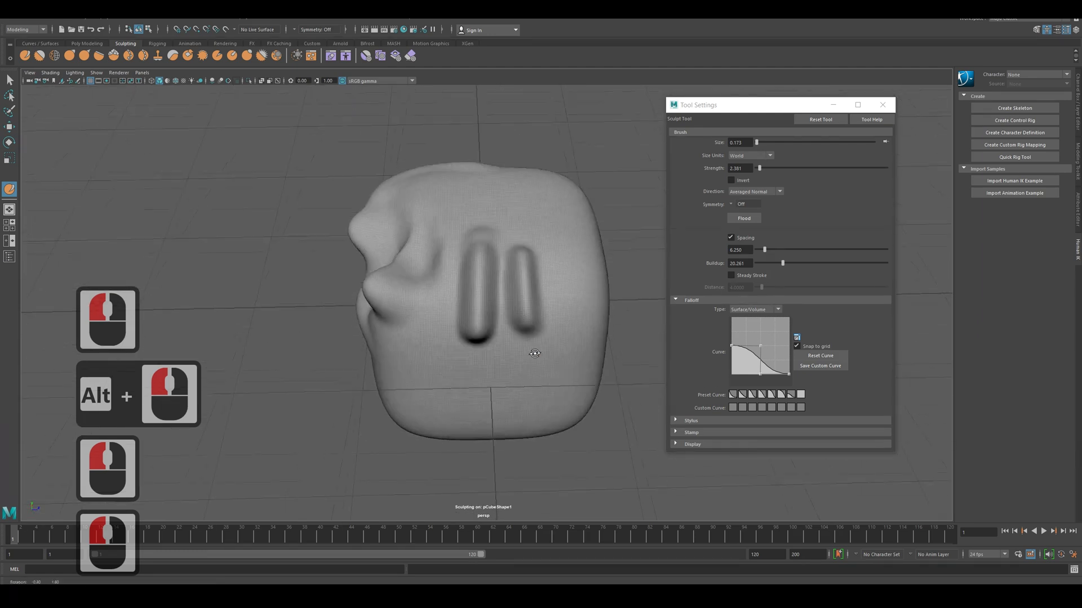
click(752, 394)
mouse_move(561, 256)
mouse_down()
mouse_move(565, 319)
mouse_move(541, 302)
mouse_move(547, 316)
mouse_move(644, 365)
mouse_up()
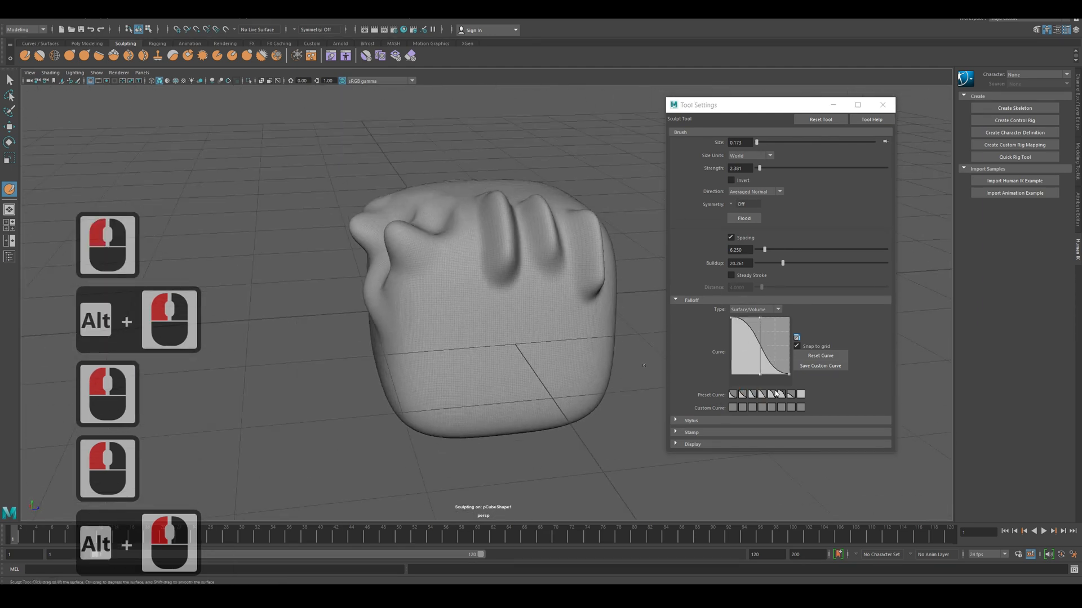
Apply the fifth preset falloff curve and build up a pointed bump below the first ridge
click(772, 394)
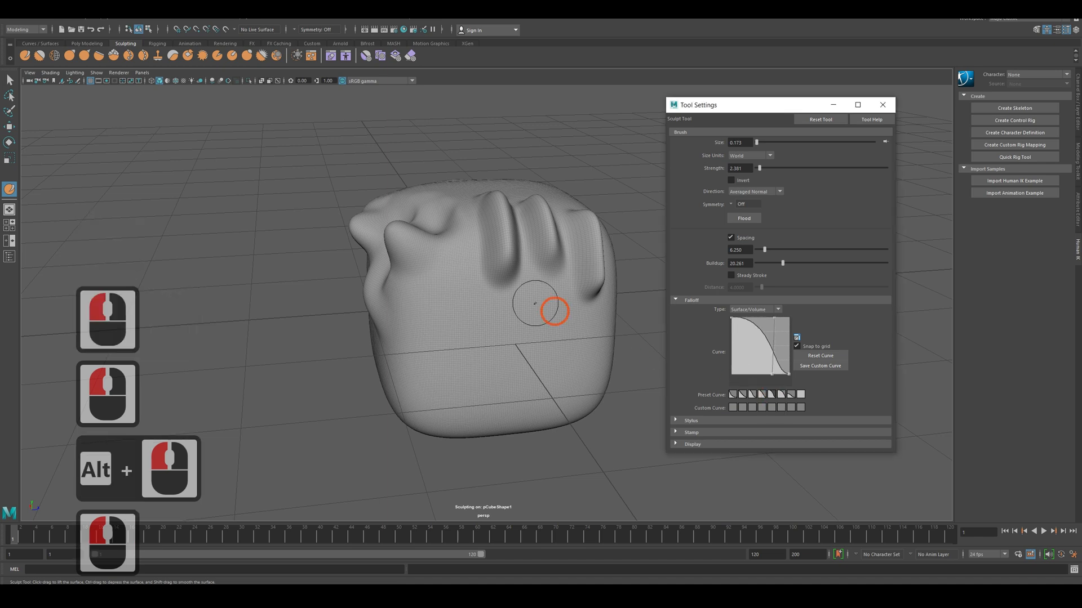
drag(496, 306, 499, 315)
alt+drag(529, 361, 585, 367)
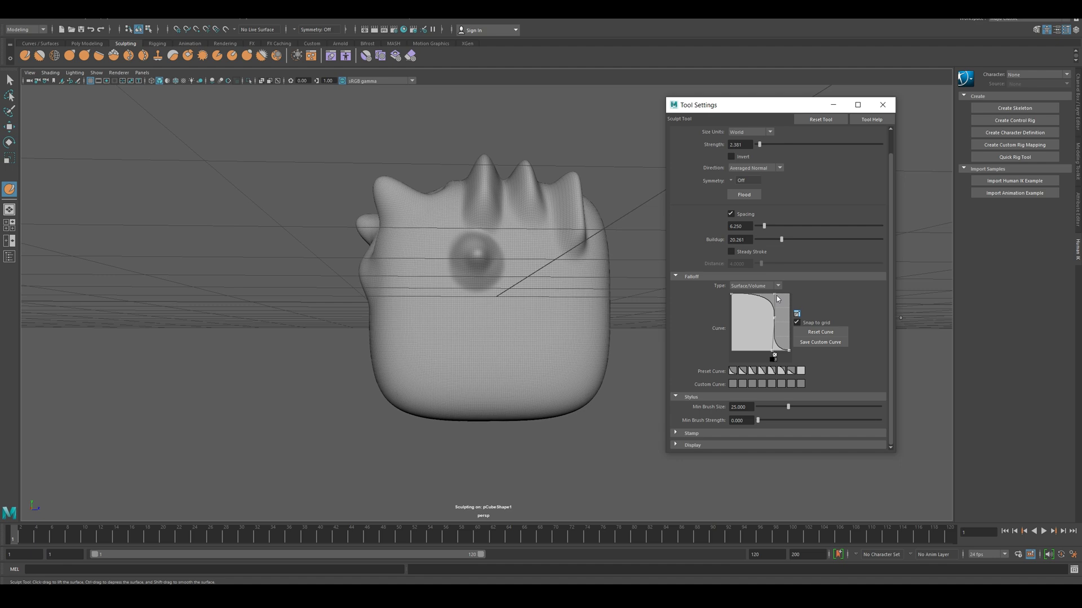
Adjust the falloff curve's points by hand and set the stylus Min Brush Size to about 16.67
drag(776, 295, 764, 297)
alt+drag(454, 358, 449, 375)
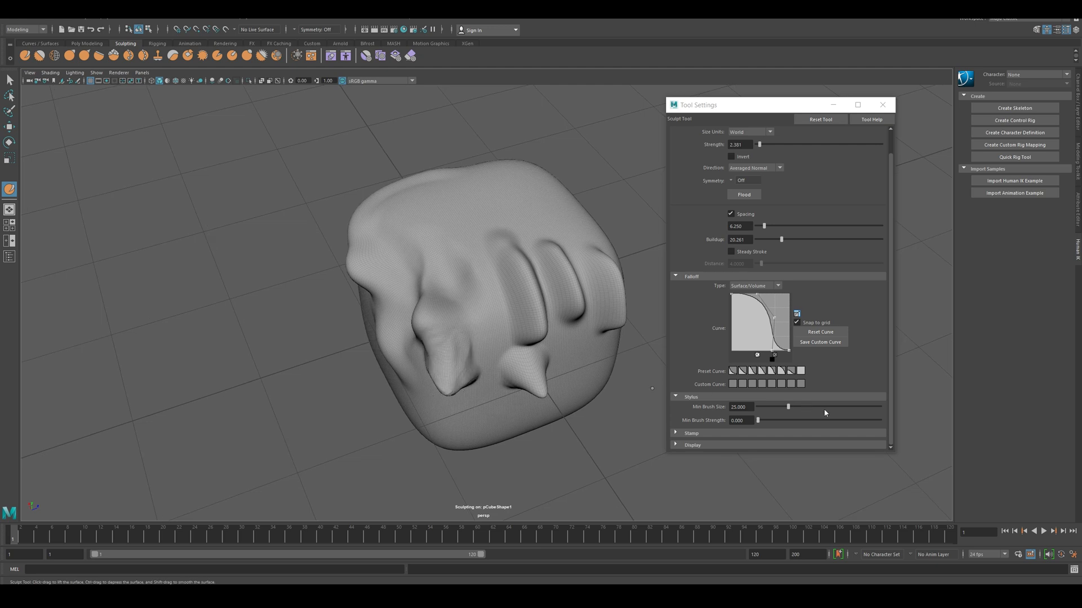
drag(787, 409, 778, 407)
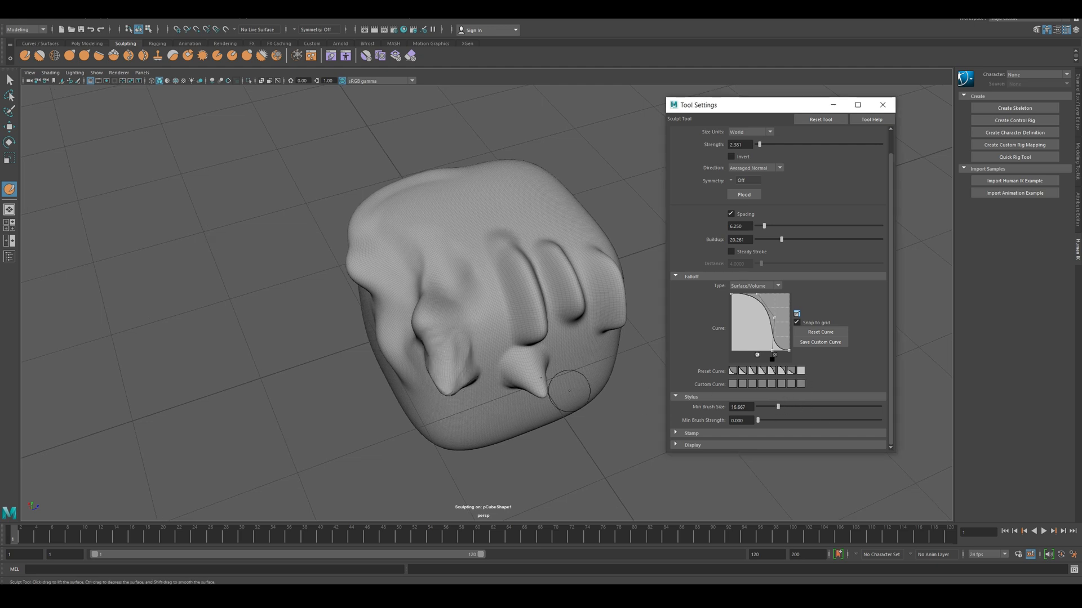
alt+drag(495, 398, 495, 386)
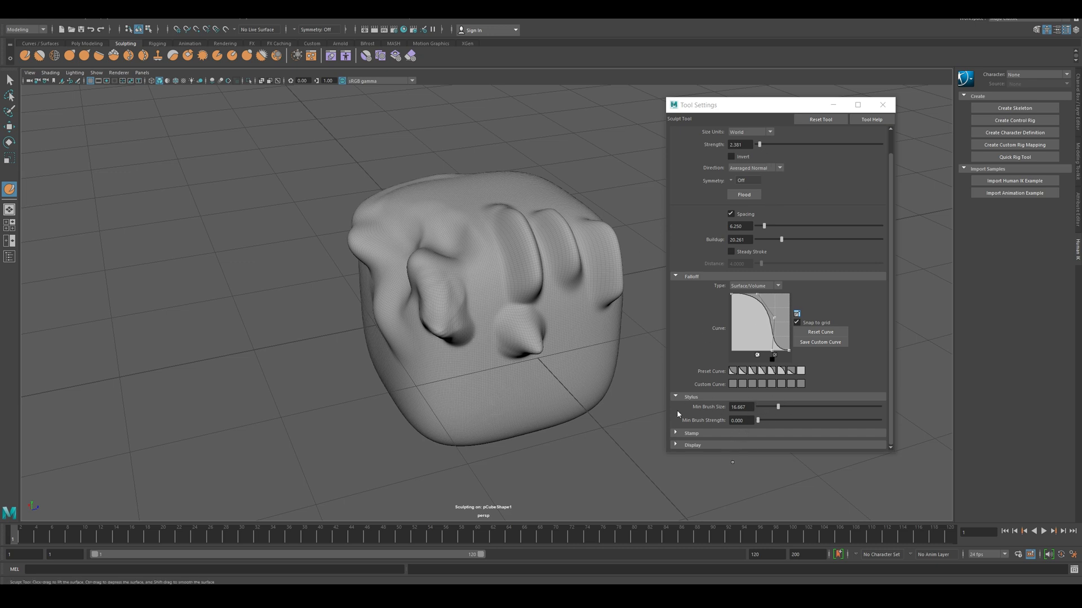
Set the Sculpt symmetry to Object X and sculpt mirrored protrusions on the adjoining smooth side, keeping that symmetry option
alt+drag(563, 368, 486, 364)
scroll(832, 339, up, 2)
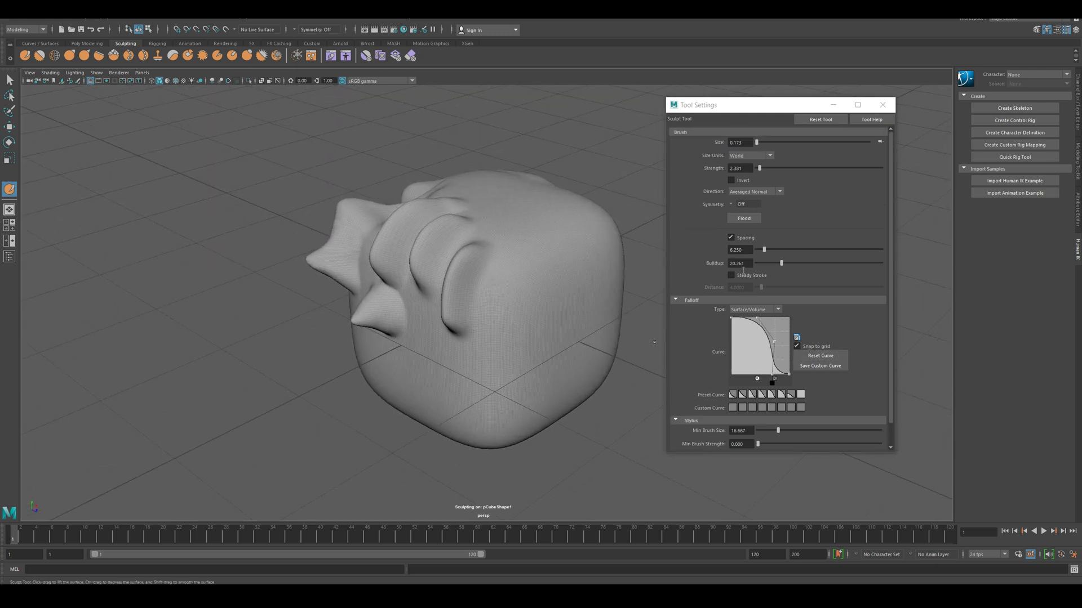
click(742, 205)
click(749, 219)
mouse_move(524, 272)
mouse_down()
mouse_move(524, 316)
mouse_move(507, 262)
mouse_move(533, 340)
mouse_move(505, 360)
mouse_up()
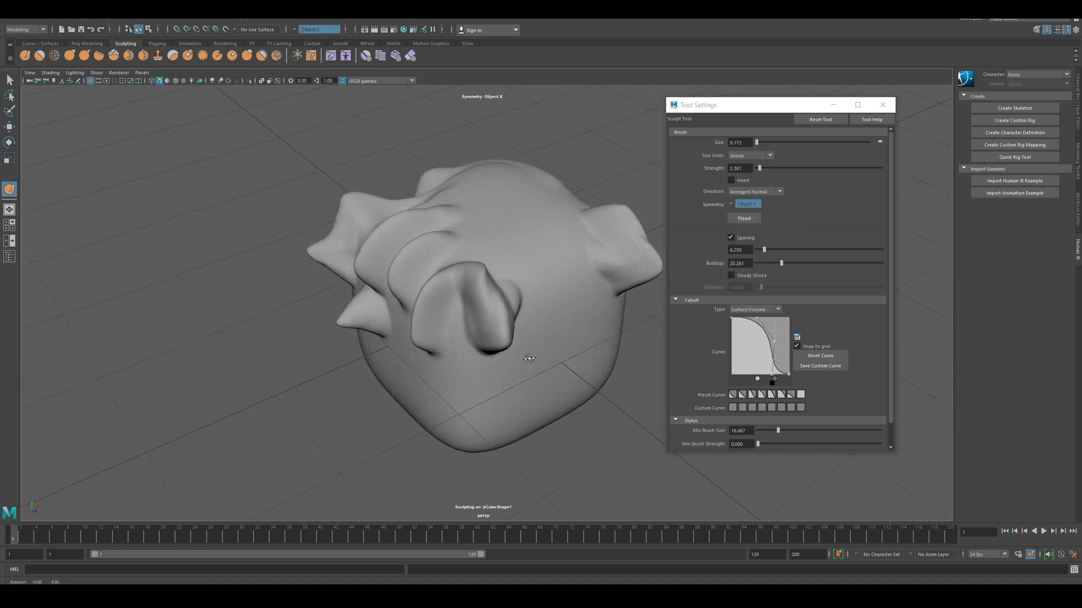
drag(478, 324, 482, 386)
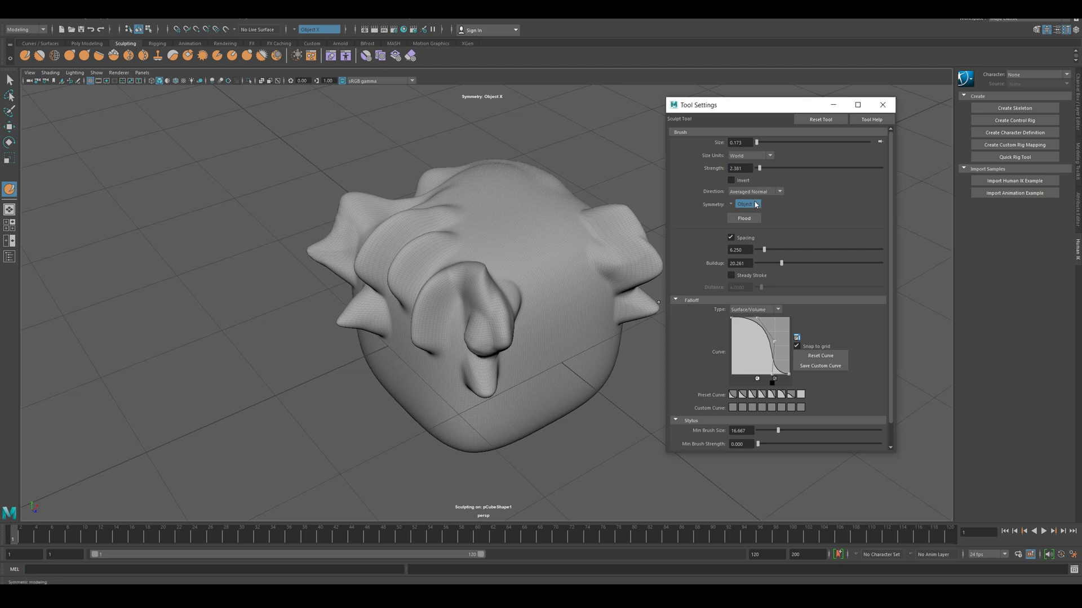
click(732, 206)
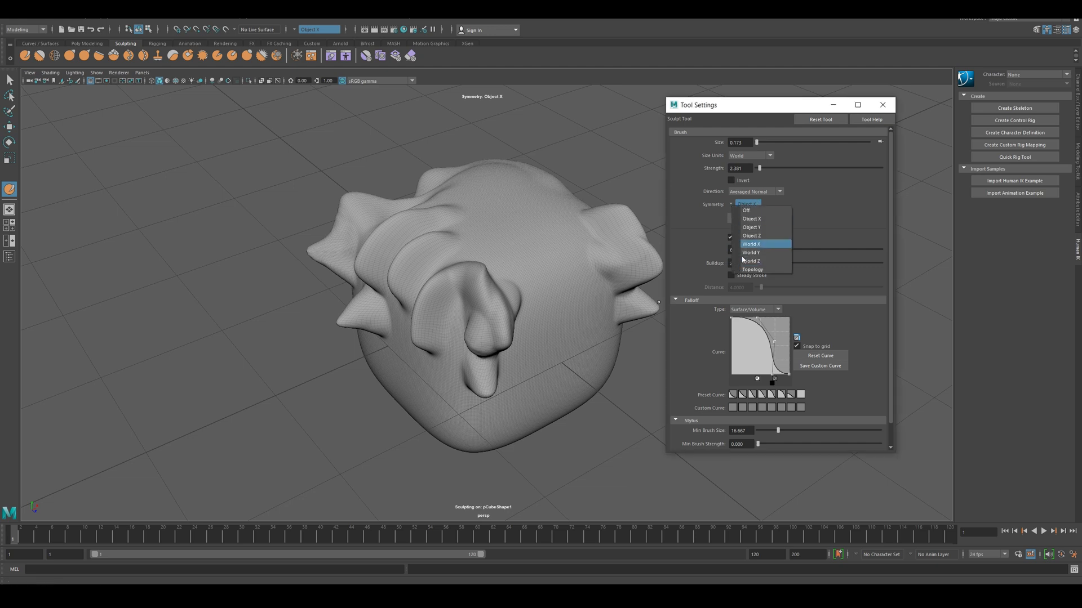
click(704, 222)
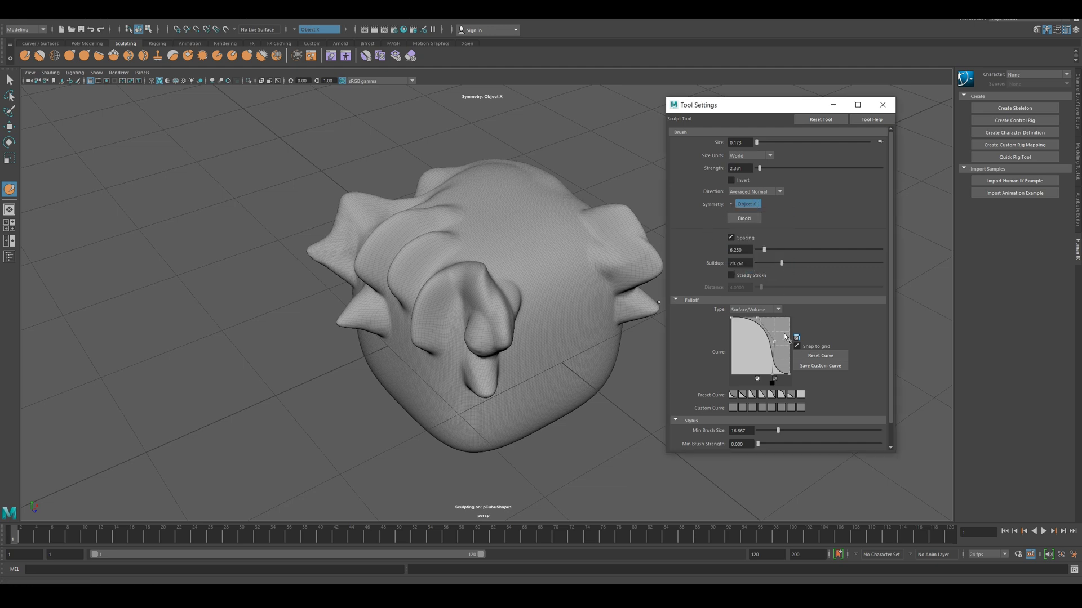
Turn on Use Stamp in the Stamp settings and sculpt mirrored textured strokes across the top and front
scroll(827, 357, down, 1)
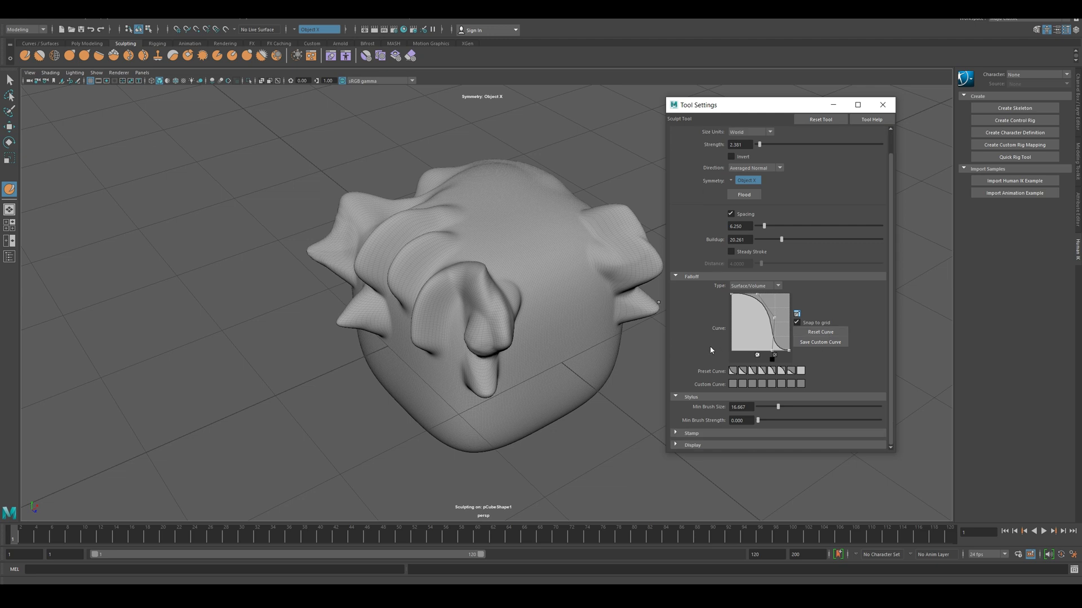
click(683, 433)
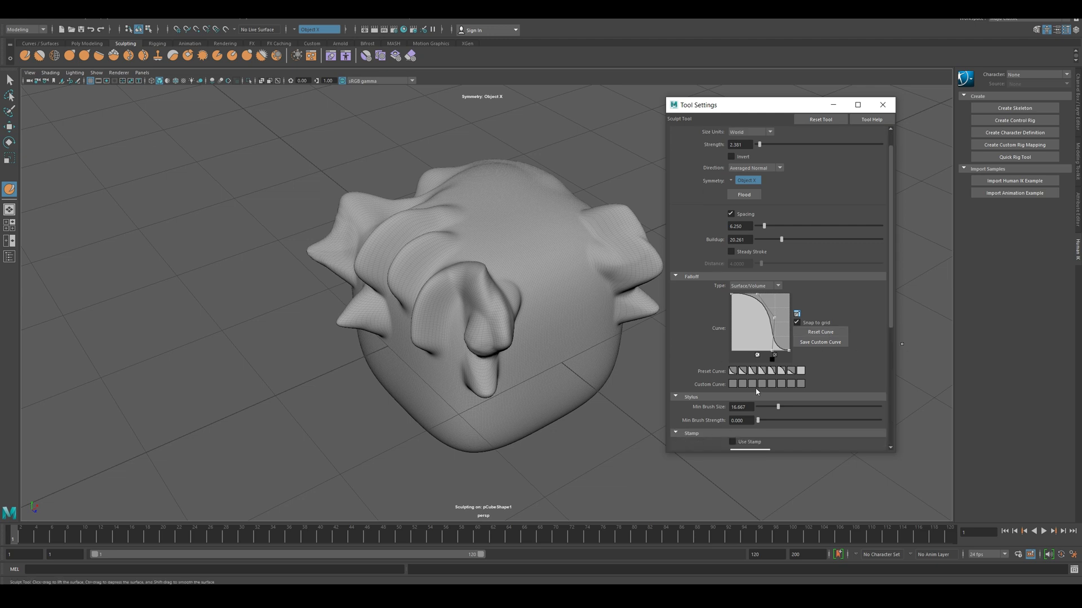
scroll(756, 392, down, 5)
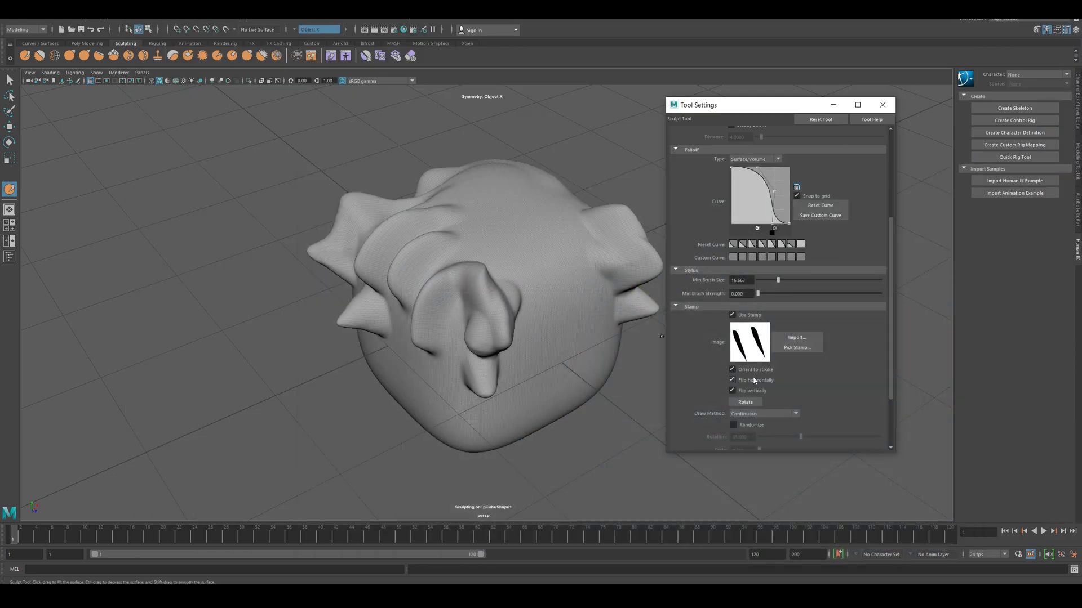
mouse_move(490, 205)
mouse_down()
mouse_move(551, 350)
mouse_move(521, 333)
mouse_up()
mouse_move(466, 291)
mouse_down()
mouse_move(465, 309)
mouse_move(440, 274)
mouse_move(461, 340)
mouse_up()
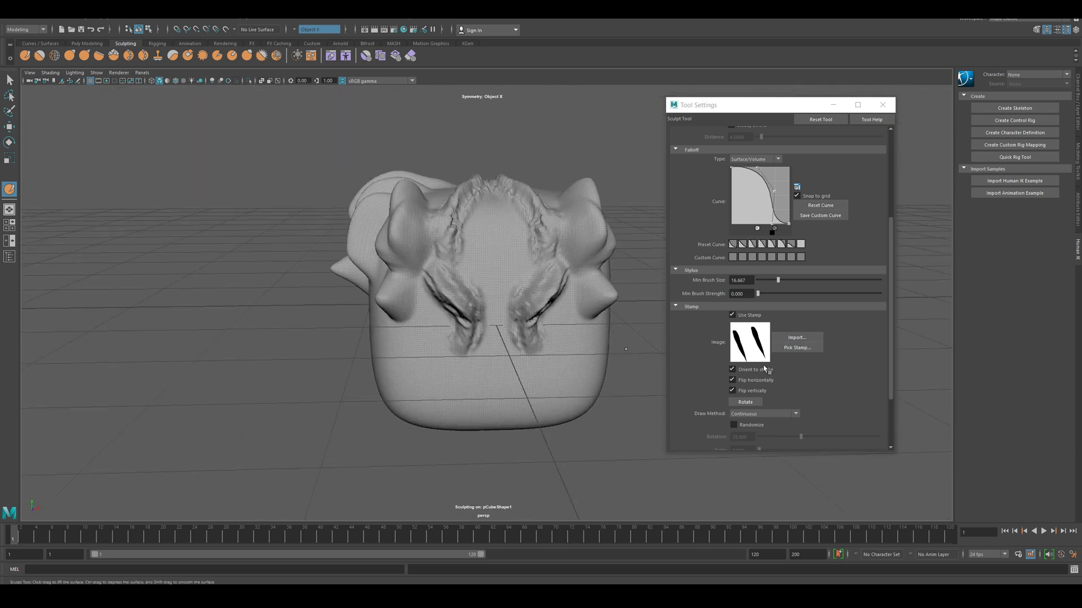
Try Steady Stroke while sculpting a mirrored stamped stroke down the middle of the front, and switch it off again
scroll(713, 361, down, 2)
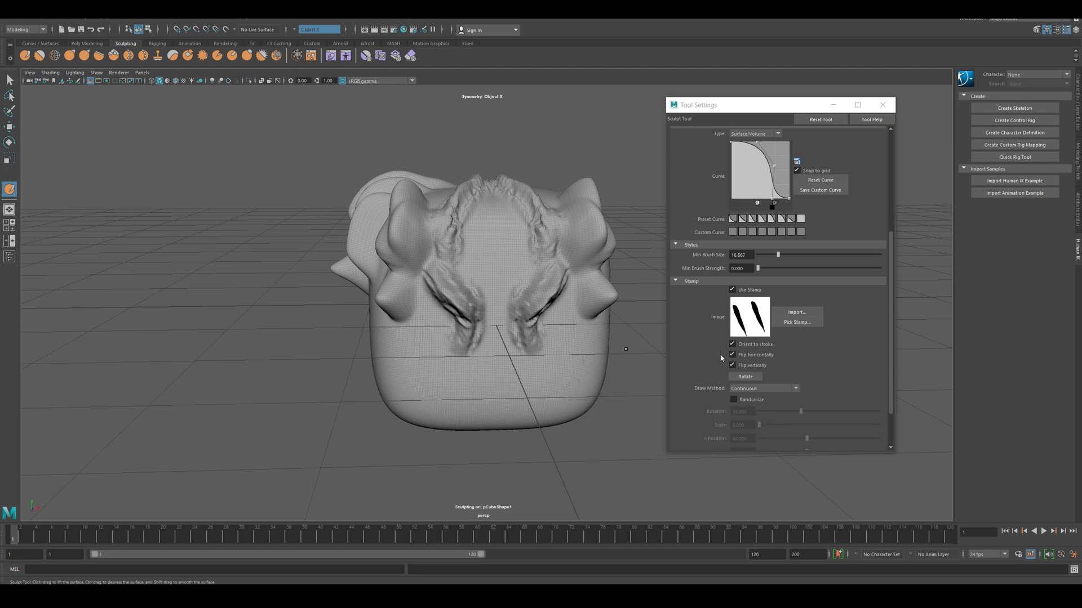
scroll(720, 358, down, 4)
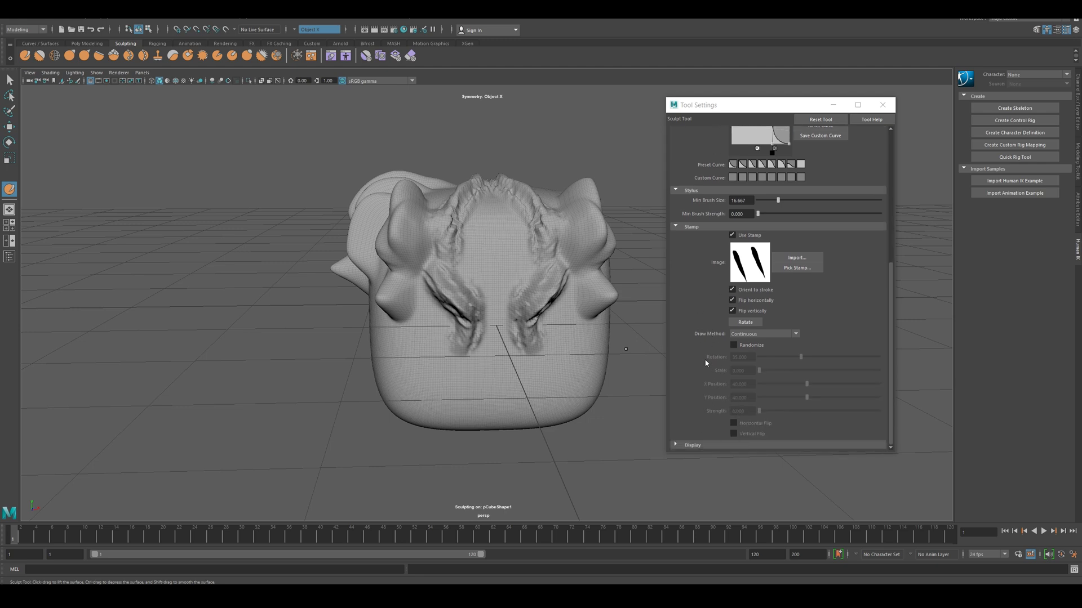
scroll(727, 398, up, 9)
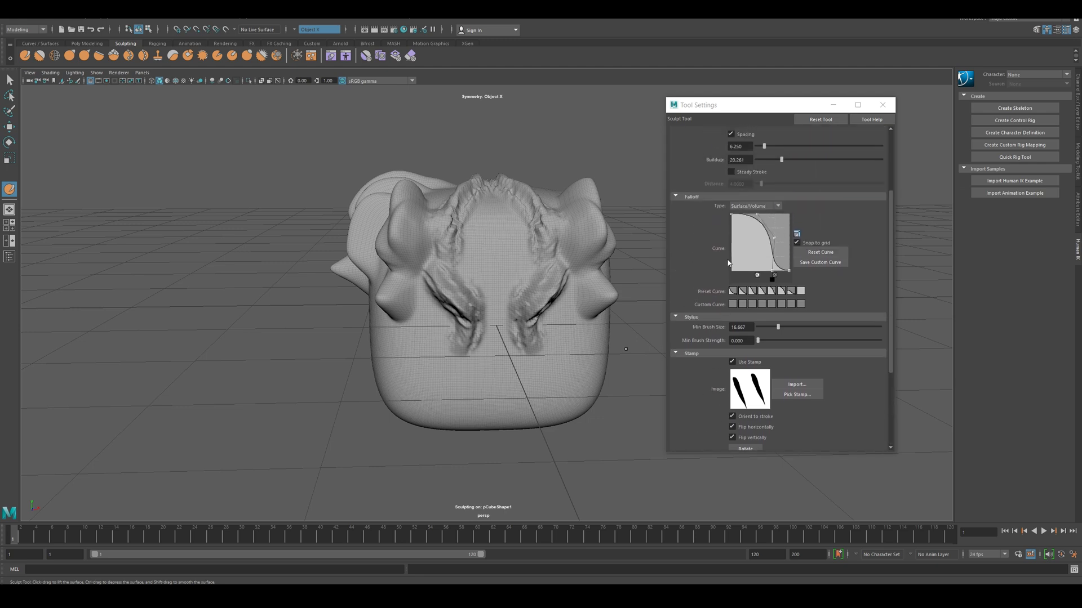
scroll(722, 259, up, 5)
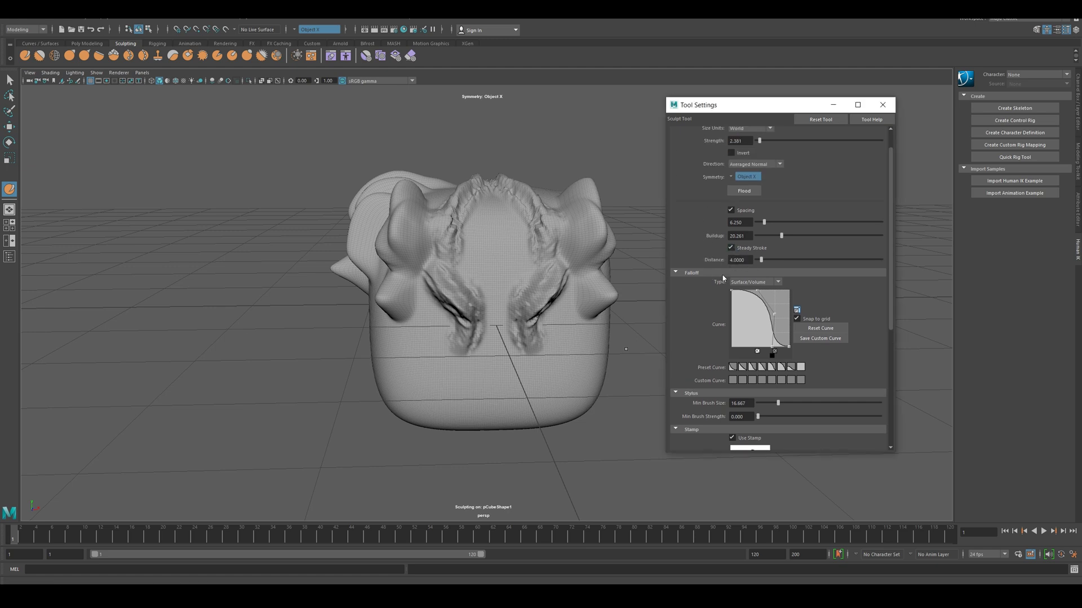
drag(476, 229, 488, 289)
scroll(734, 366, down, 2)
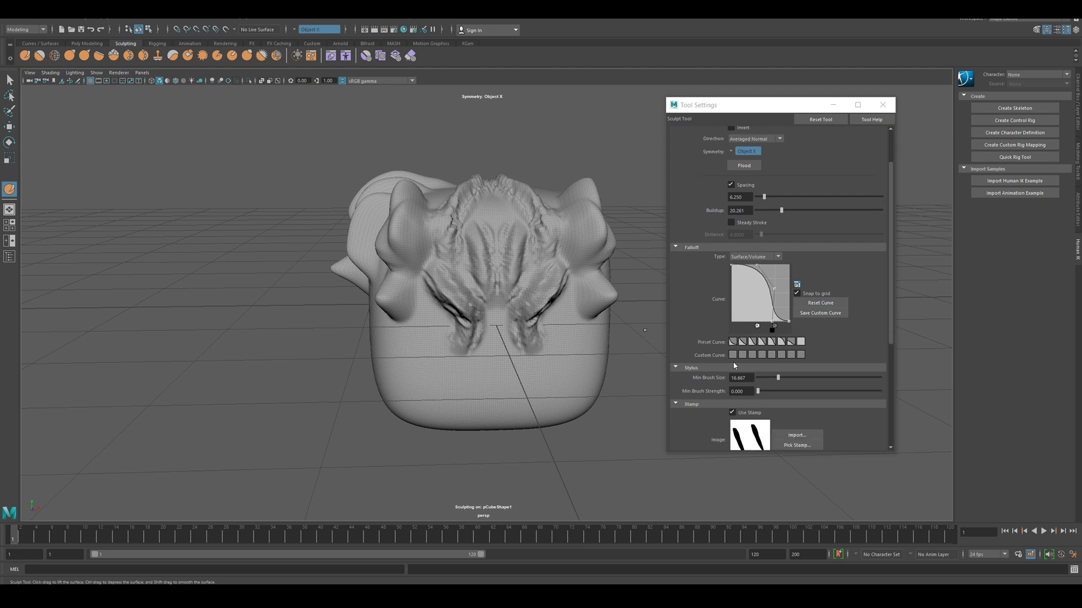
Turn off Use Stamp, sculpt mirrored strokes below the textured front detail, and undo the last stroke
mouse_move(419, 340)
mouse_down()
mouse_move(434, 377)
mouse_move(399, 364)
mouse_move(483, 386)
mouse_move(486, 396)
mouse_up()
mouse_move(327, 315)
alt+mouse_down()
mouse_move(492, 304)
mouse_move(454, 309)
mouse_move(546, 364)
alt+mouse_up()
key(ctrl+z)
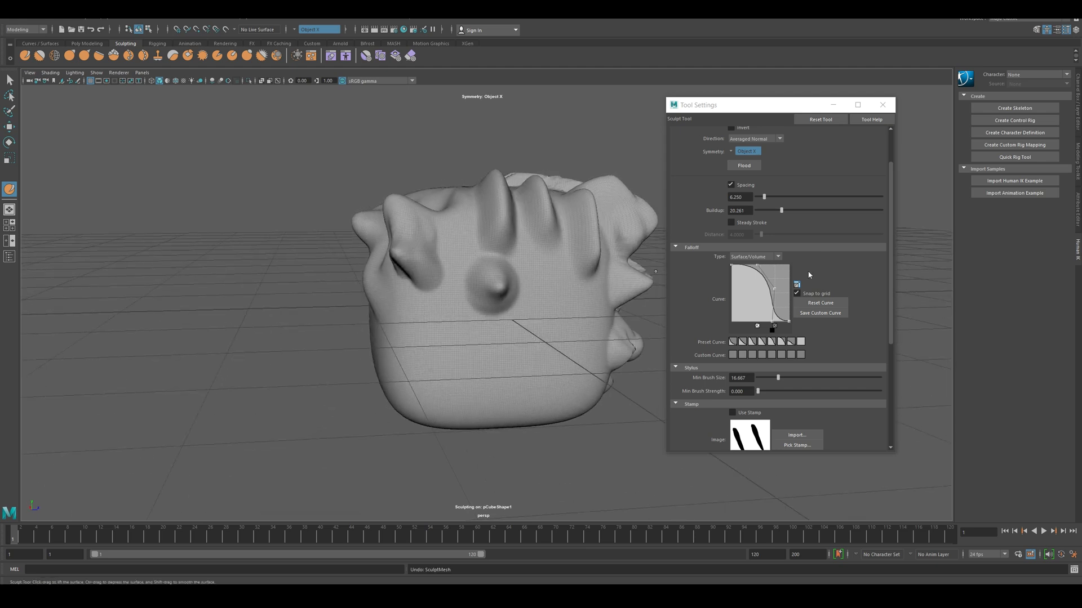
Turn on Steady Stroke with a distance of 4 and sculpt long mirrored ridges winding around the lower part of the cube
click(736, 224)
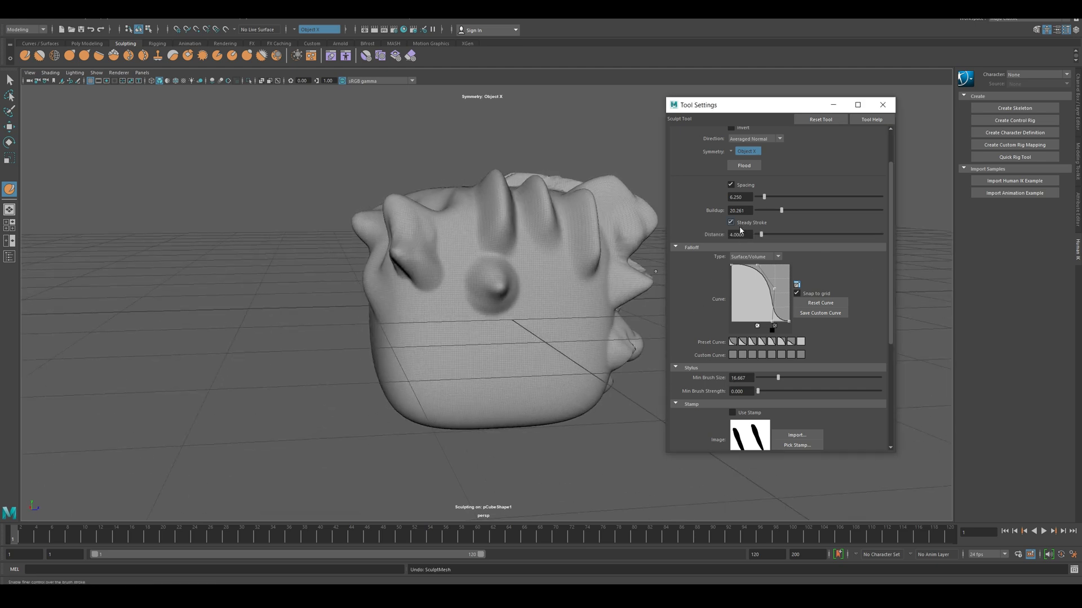
click(423, 315)
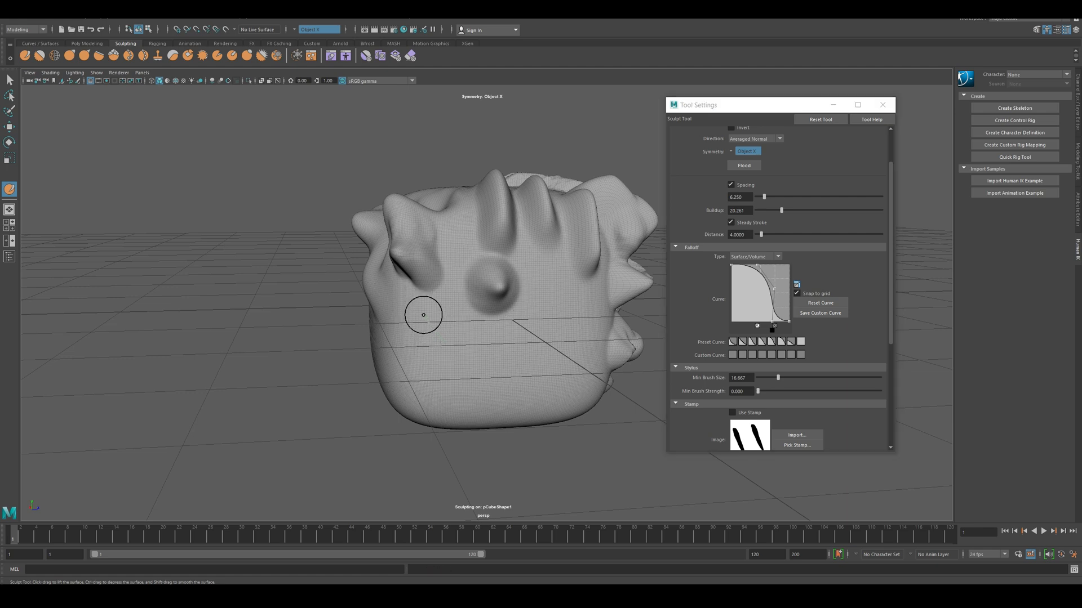
mouse_move(448, 343)
mouse_down()
mouse_move(490, 378)
mouse_move(535, 387)
mouse_move(586, 326)
mouse_move(663, 347)
mouse_up()
mouse_move(576, 291)
alt+mouse_down()
mouse_move(451, 265)
mouse_move(471, 447)
mouse_move(508, 379)
mouse_move(586, 389)
mouse_move(513, 390)
alt+mouse_up()
Turn Use Stamp back on and sculpt textured stamp strokes across the lower sides
scroll(715, 373, down, 2)
click(732, 361)
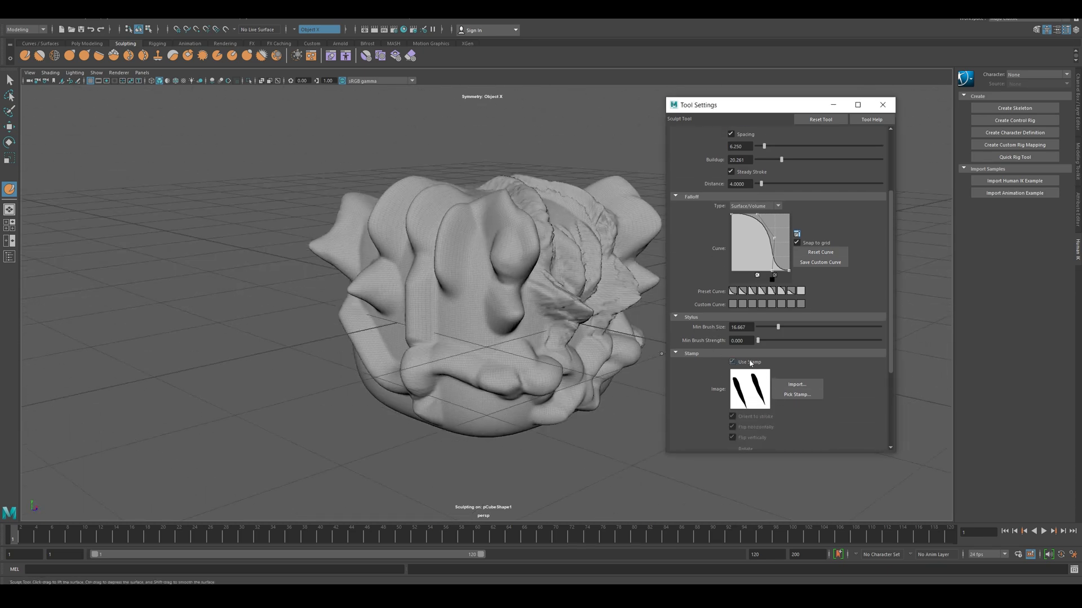
mouse_move(442, 304)
mouse_down()
mouse_move(485, 435)
mouse_move(640, 326)
mouse_up()
Sculpt a stamped stroke on the lower side with Orient to stroke turned off, and turn that option back on
scroll(806, 394, down, 2)
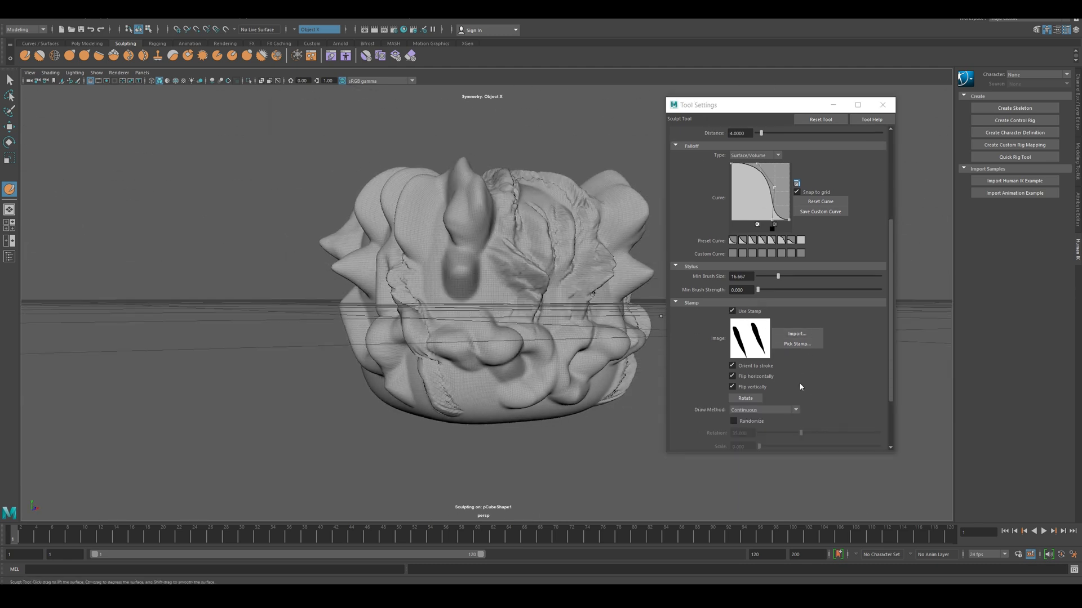
click(755, 367)
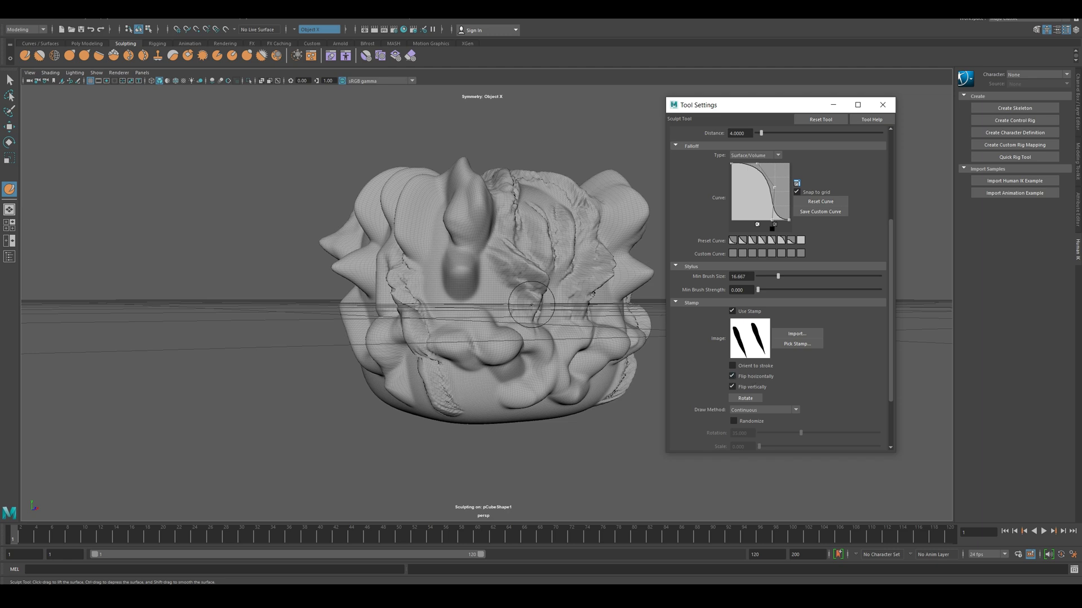
drag(531, 304, 465, 386)
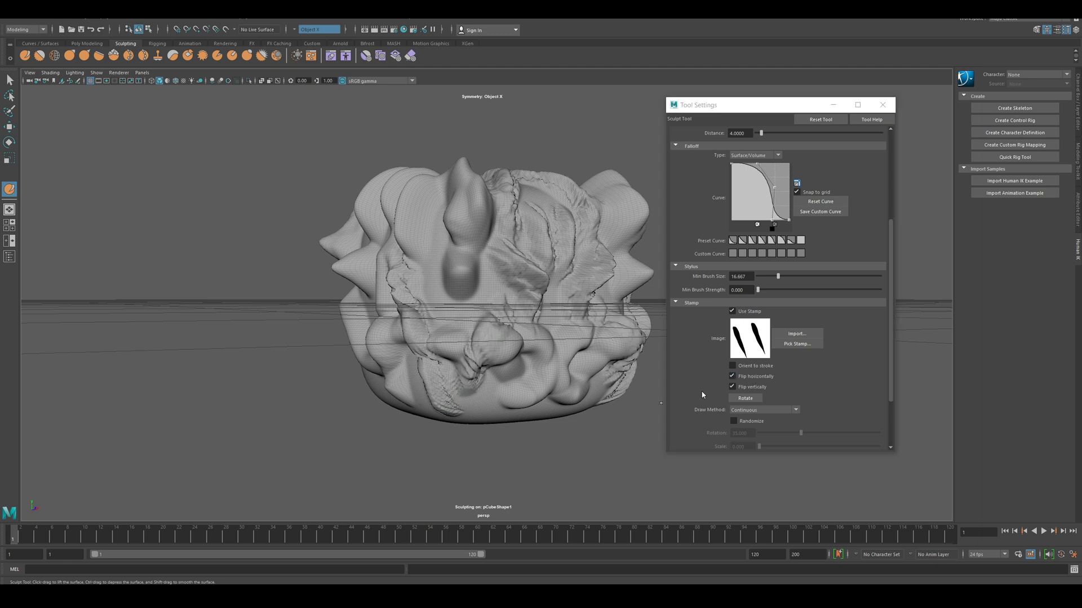
click(732, 376)
scroll(753, 367, down, 2)
scroll(714, 331, down, 1)
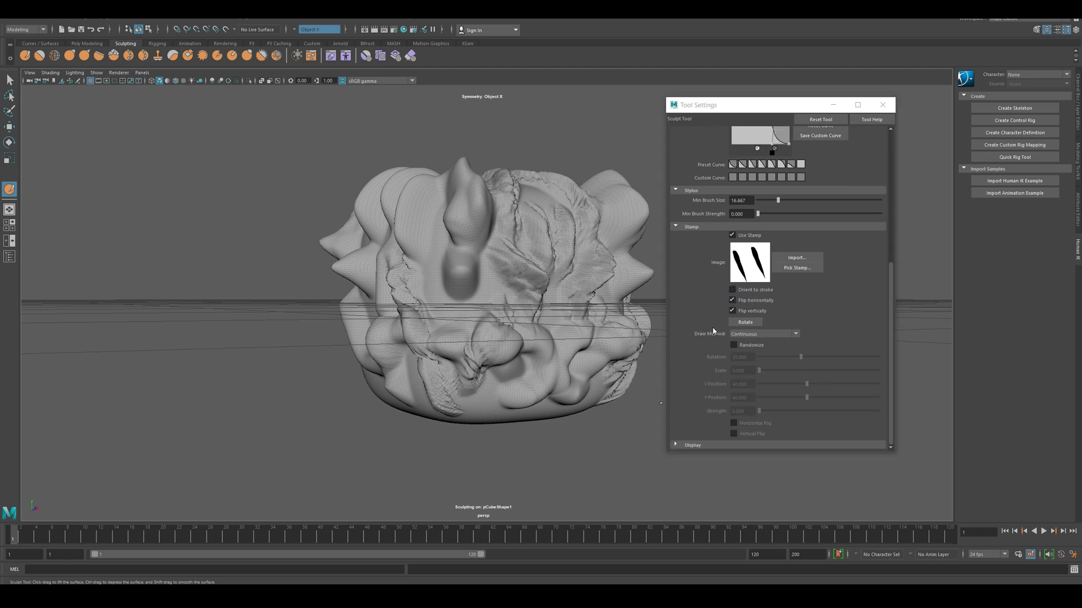
click(733, 290)
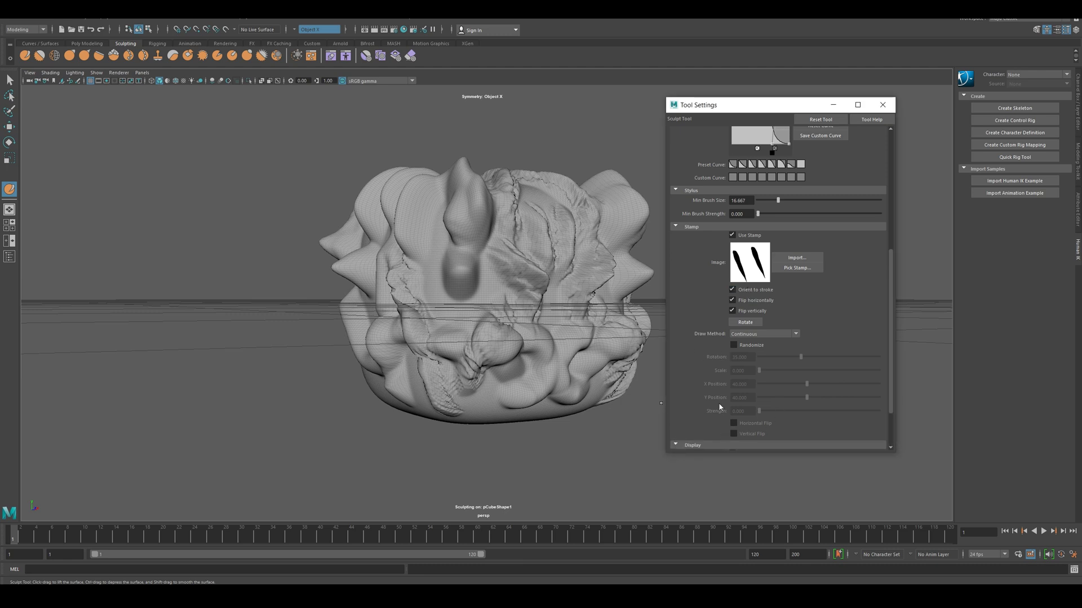
Set the brush's wireframe display alpha to about 0.21 in the Display settings
scroll(776, 429, down, 3)
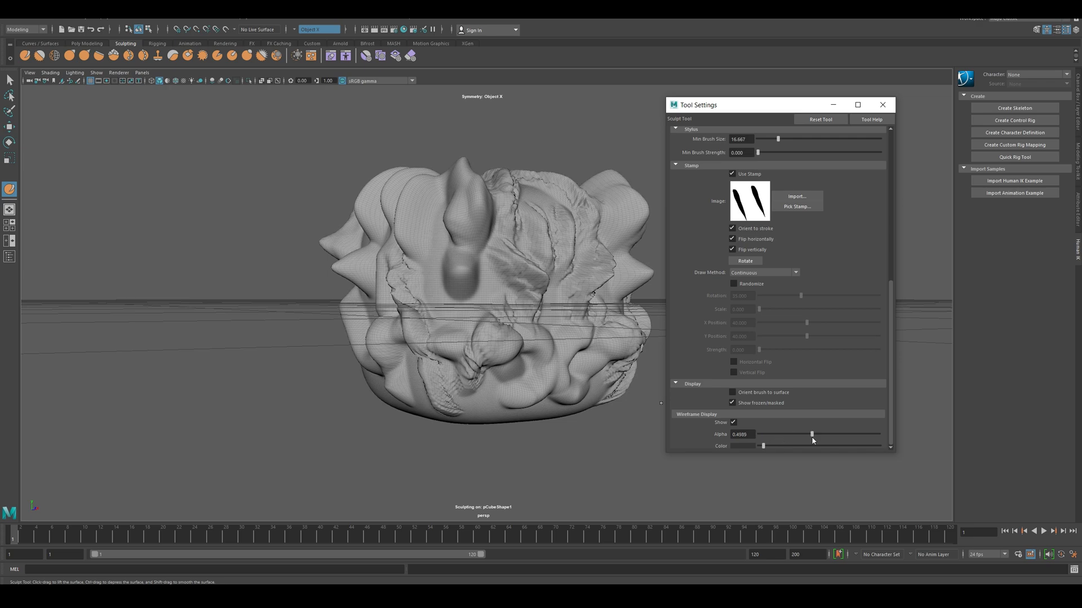
drag(813, 441, 831, 436)
alt+drag(495, 259, 446, 358)
drag(830, 435, 766, 446)
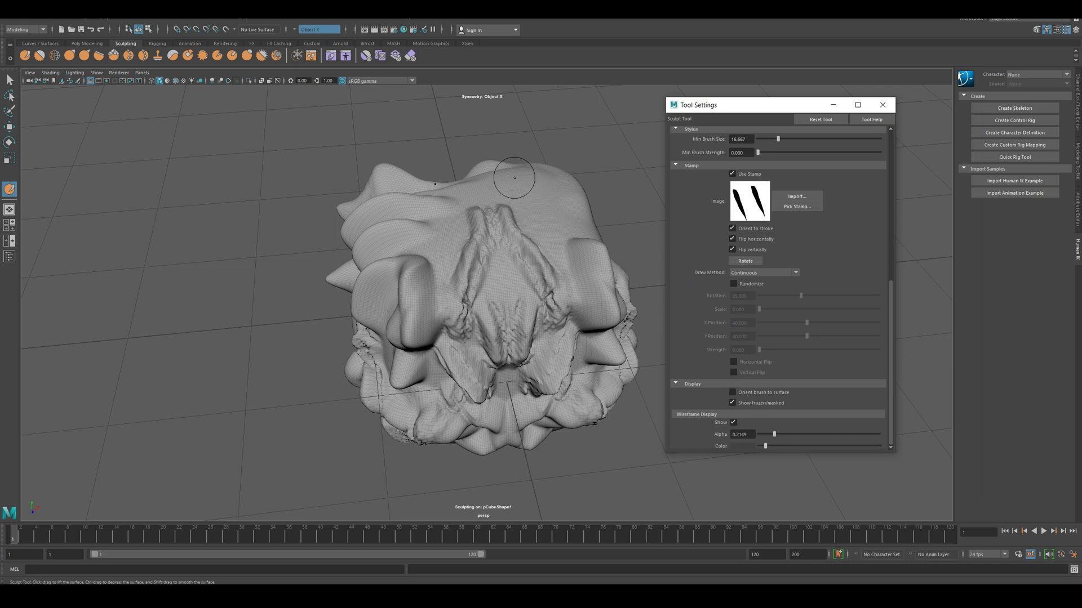
Sculpt stamped strokes along the far top edge and over the back of the cube
drag(531, 167, 559, 147)
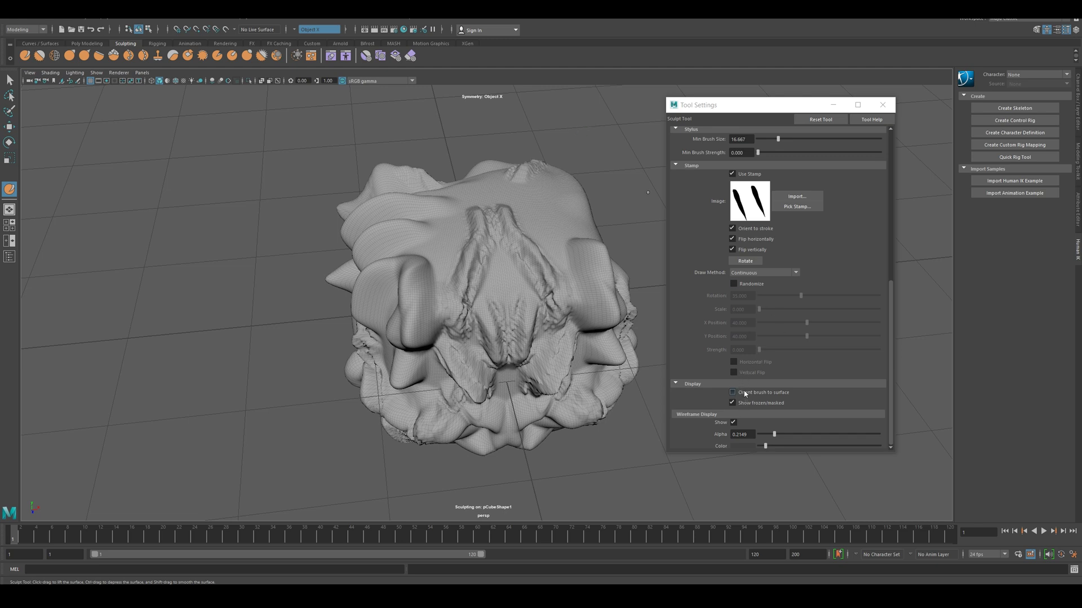
mouse_move(526, 193)
mouse_down()
mouse_move(559, 169)
mouse_move(519, 230)
mouse_move(575, 263)
mouse_up()
scroll(706, 235, up, 3)
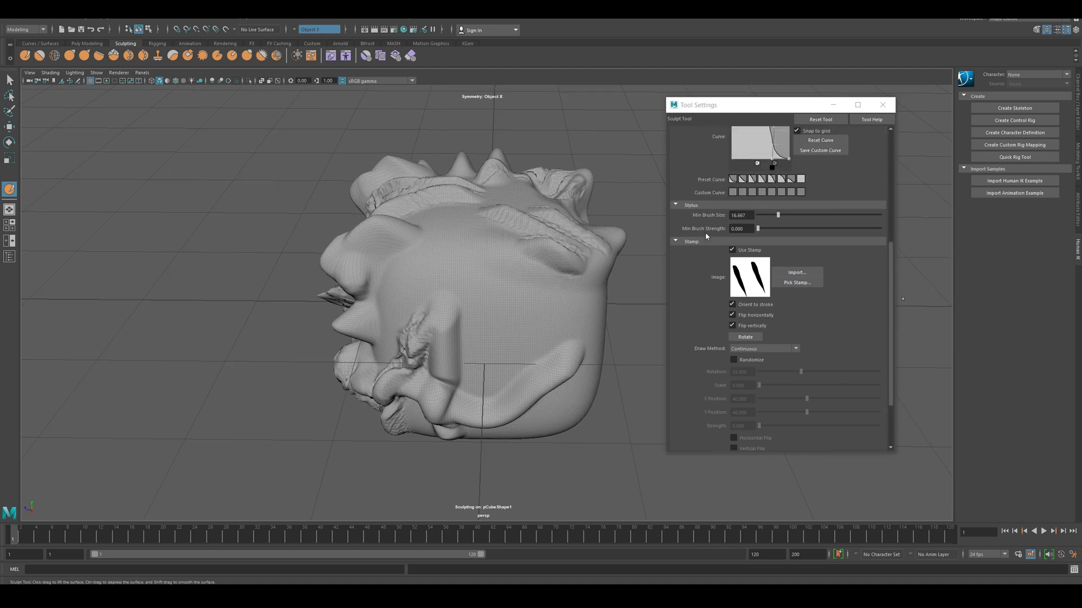
Turn off Steady Stroke and sculpt a stamped stroke across the upper side of the cube
scroll(699, 203, up, 3)
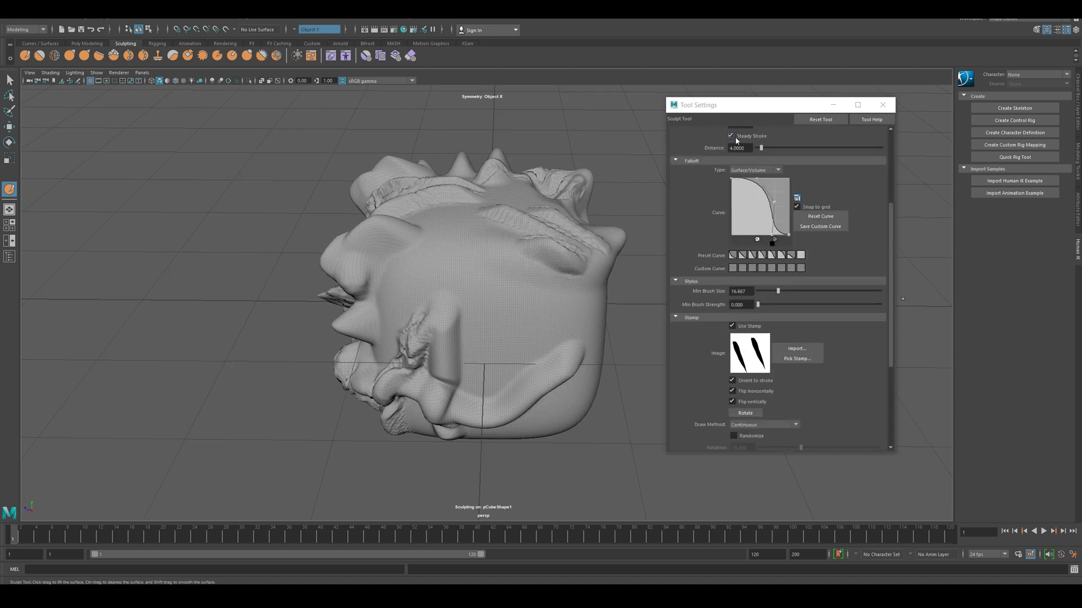
scroll(740, 181, up, 2)
click(731, 186)
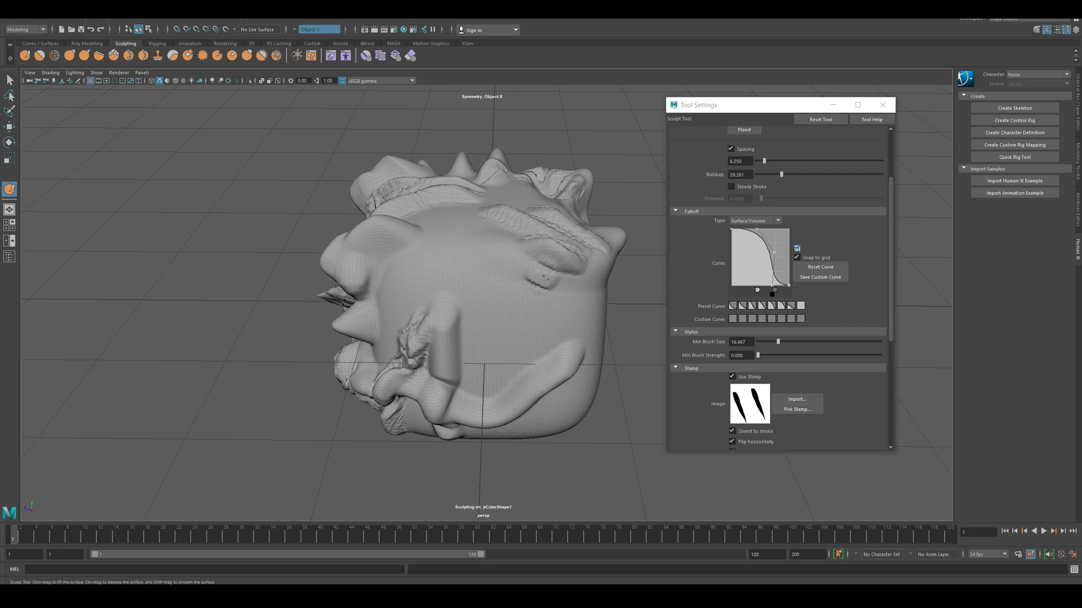
mouse_move(621, 305)
mouse_down()
mouse_move(590, 301)
mouse_move(618, 303)
mouse_up()
alt+drag(615, 340, 544, 301)
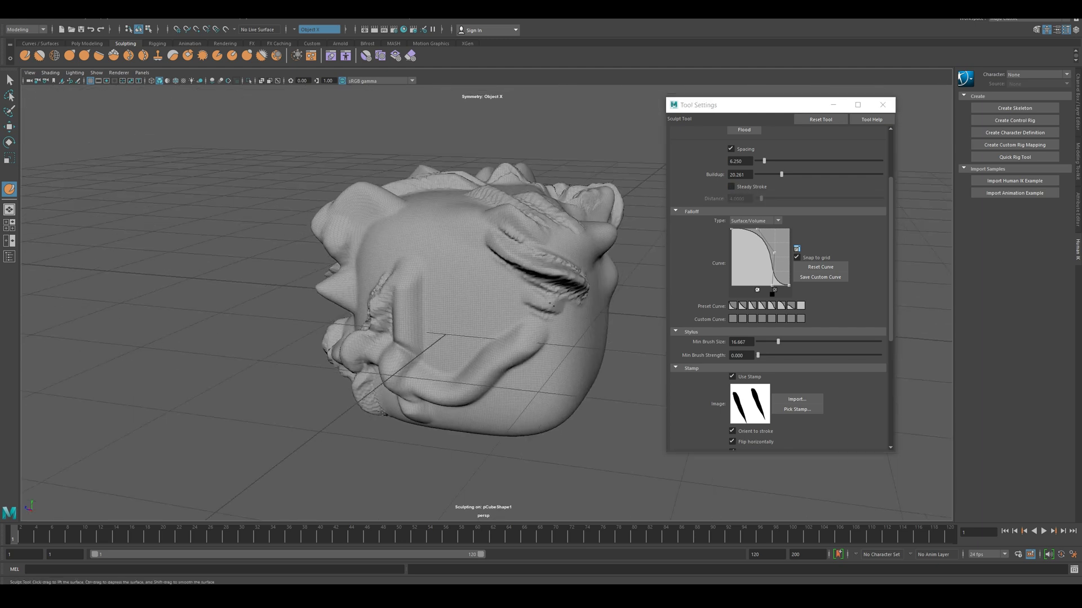
Sculpt stamped strokes on the cube's lower side with Orient brush to surface turned off, and turn that option back on
scroll(730, 397, down, 8)
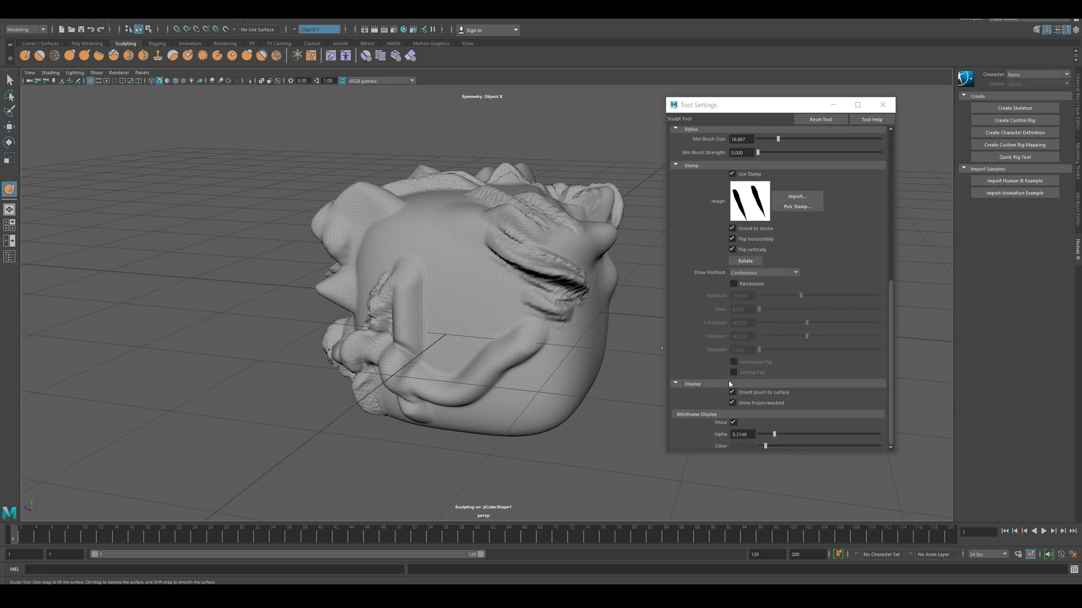
click(732, 393)
alt+drag(549, 318, 545, 325)
mouse_move(512, 401)
alt+mouse_down()
mouse_move(567, 419)
mouse_move(543, 413)
mouse_move(582, 406)
mouse_move(569, 430)
mouse_move(587, 428)
alt+mouse_up()
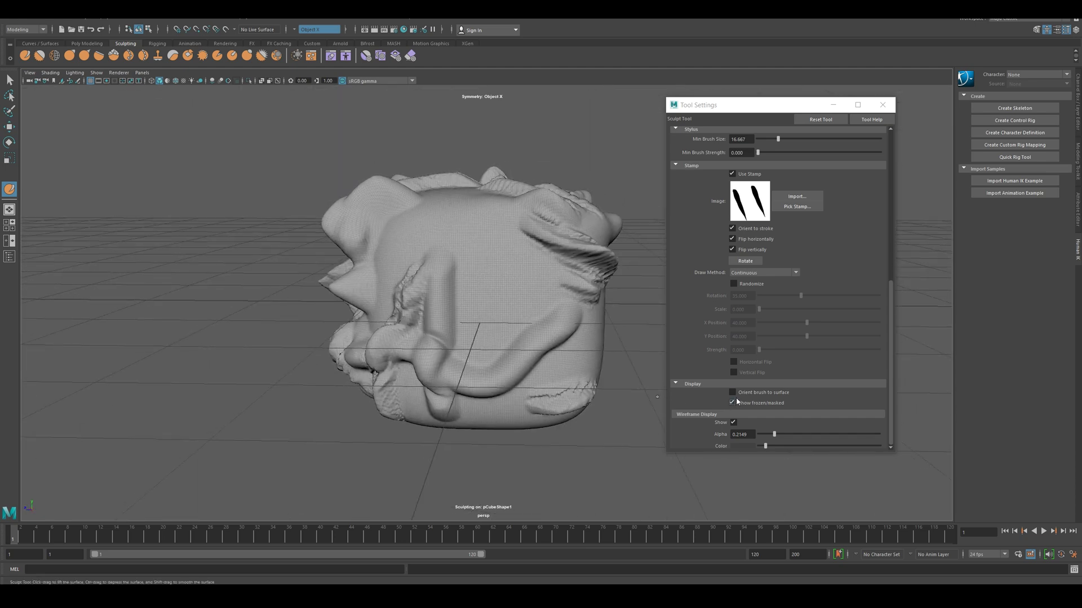
mouse_move(555, 375)
mouse_down()
mouse_move(546, 378)
mouse_move(596, 353)
mouse_move(553, 385)
mouse_up()
mouse_move(553, 384)
alt+mouse_down()
mouse_move(438, 367)
mouse_move(492, 354)
mouse_move(533, 322)
mouse_move(586, 351)
mouse_move(608, 294)
mouse_move(539, 369)
alt+mouse_up()
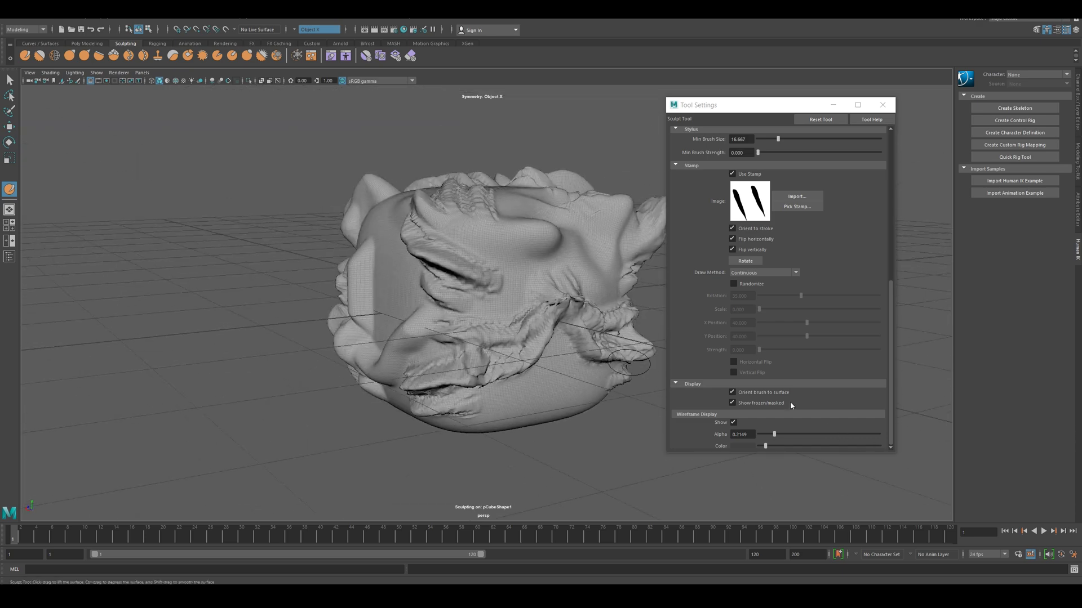
View the Smooth tool's settings, return to the Sculpt tool, and examine the sculpted mesh and the brush settings
alt+drag(556, 326, 411, 349)
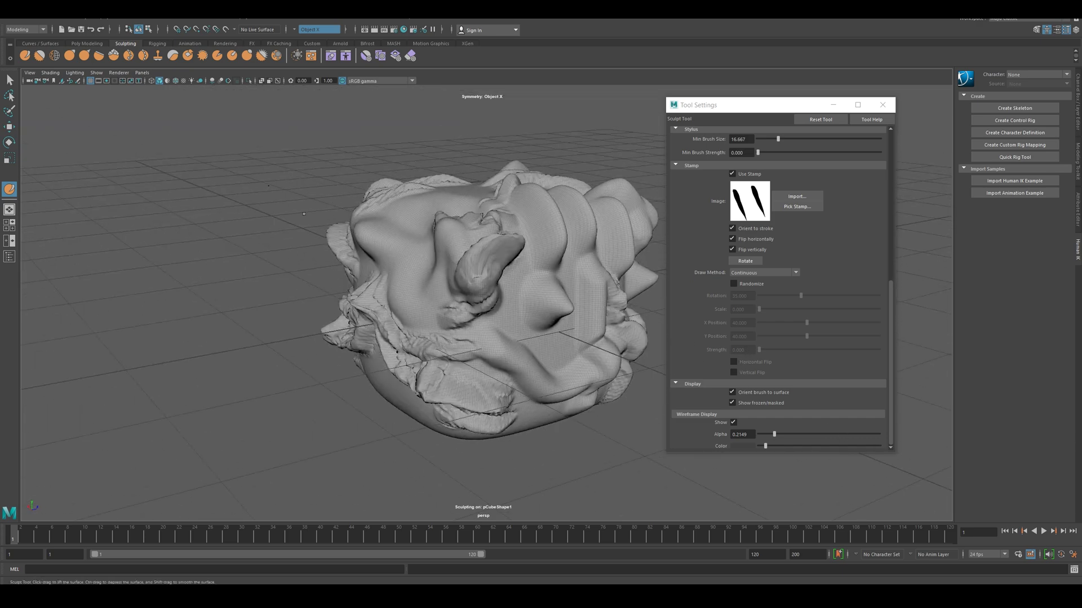
click(41, 57)
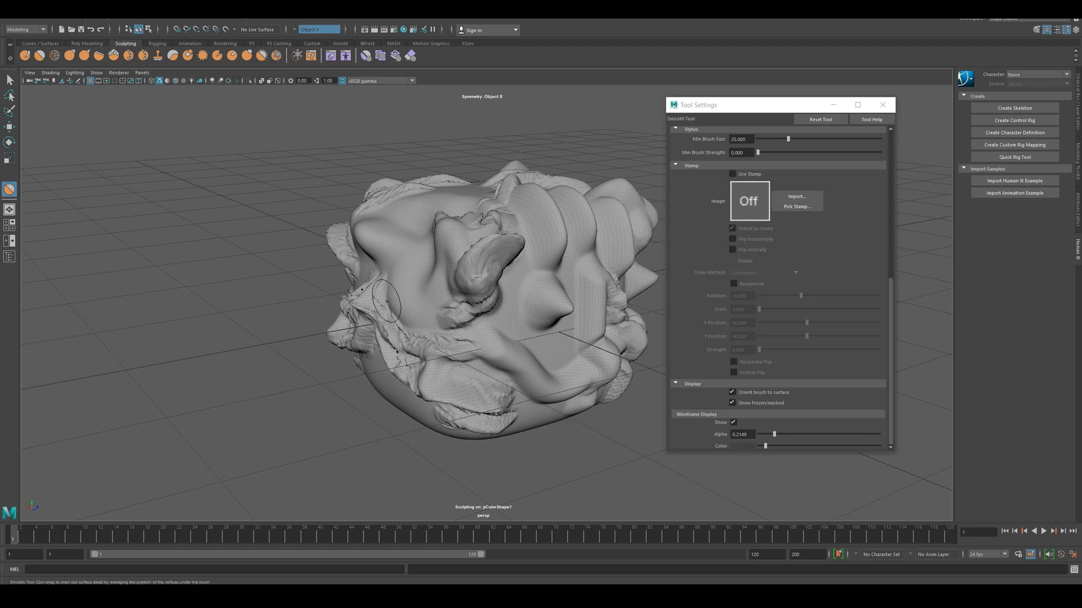
click(25, 56)
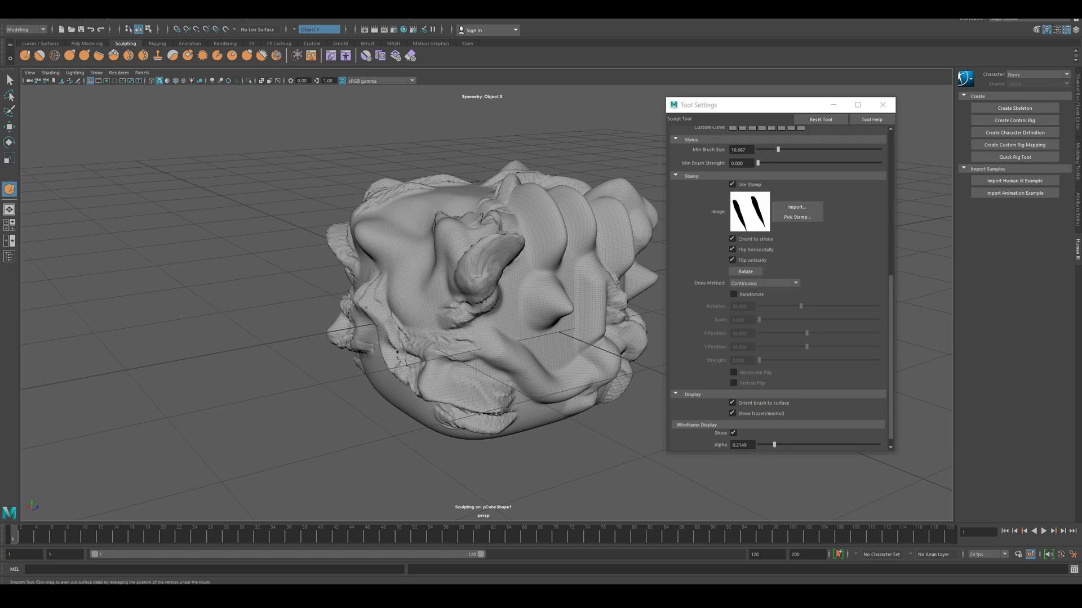
alt+drag(364, 327, 420, 282)
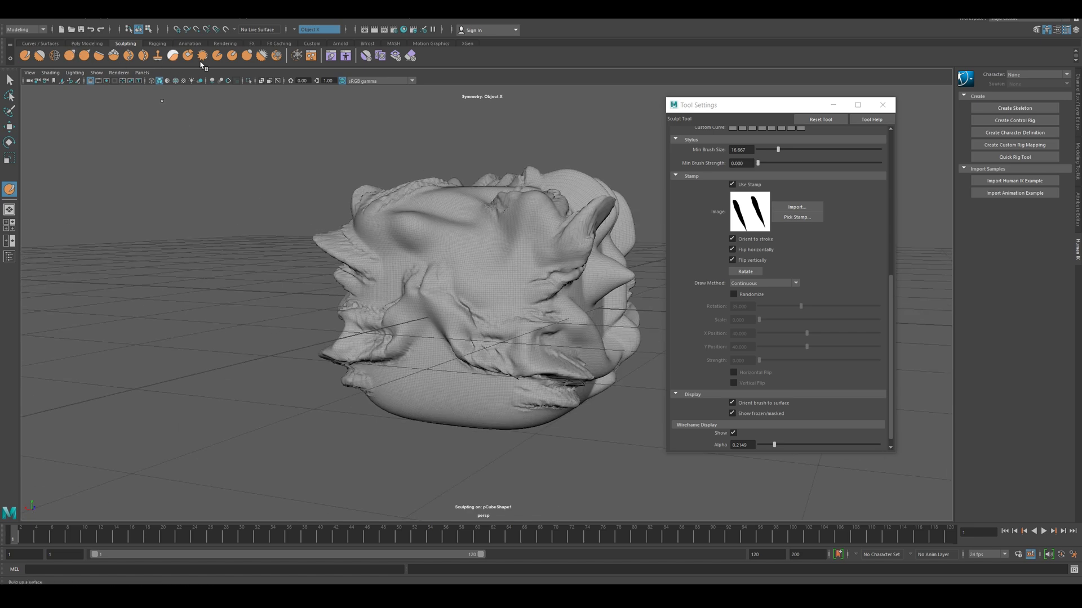
alt+drag(327, 248, 524, 304)
scroll(747, 284, up, 3)
scroll(749, 284, up, 3)
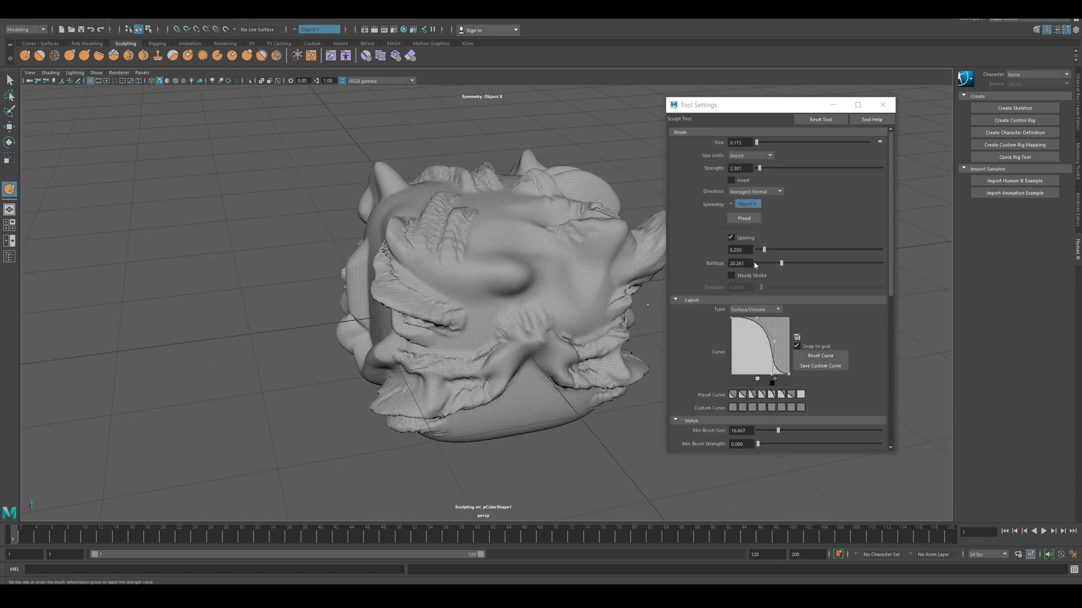